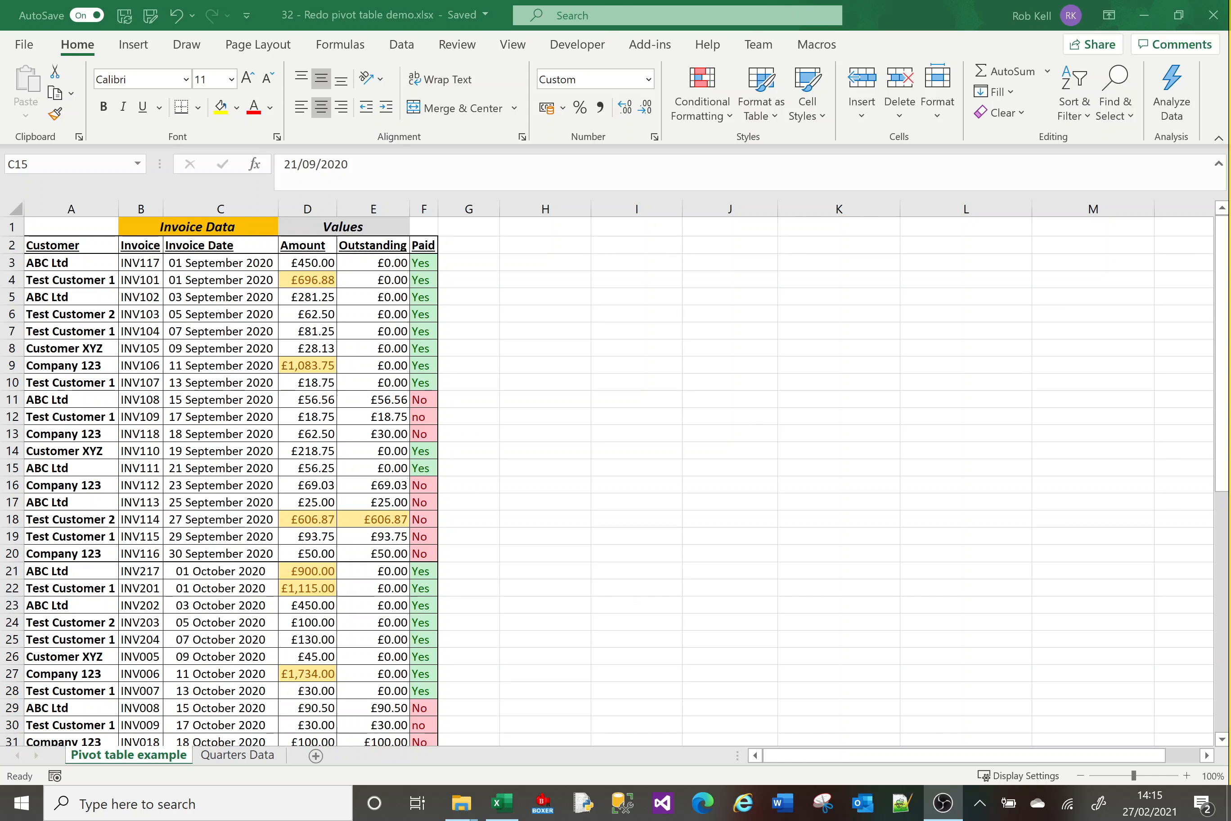
- Start creating a PivotTable from the invoice data in range A2:F56 of the Pivot table example sheet
left_click(474, 356)
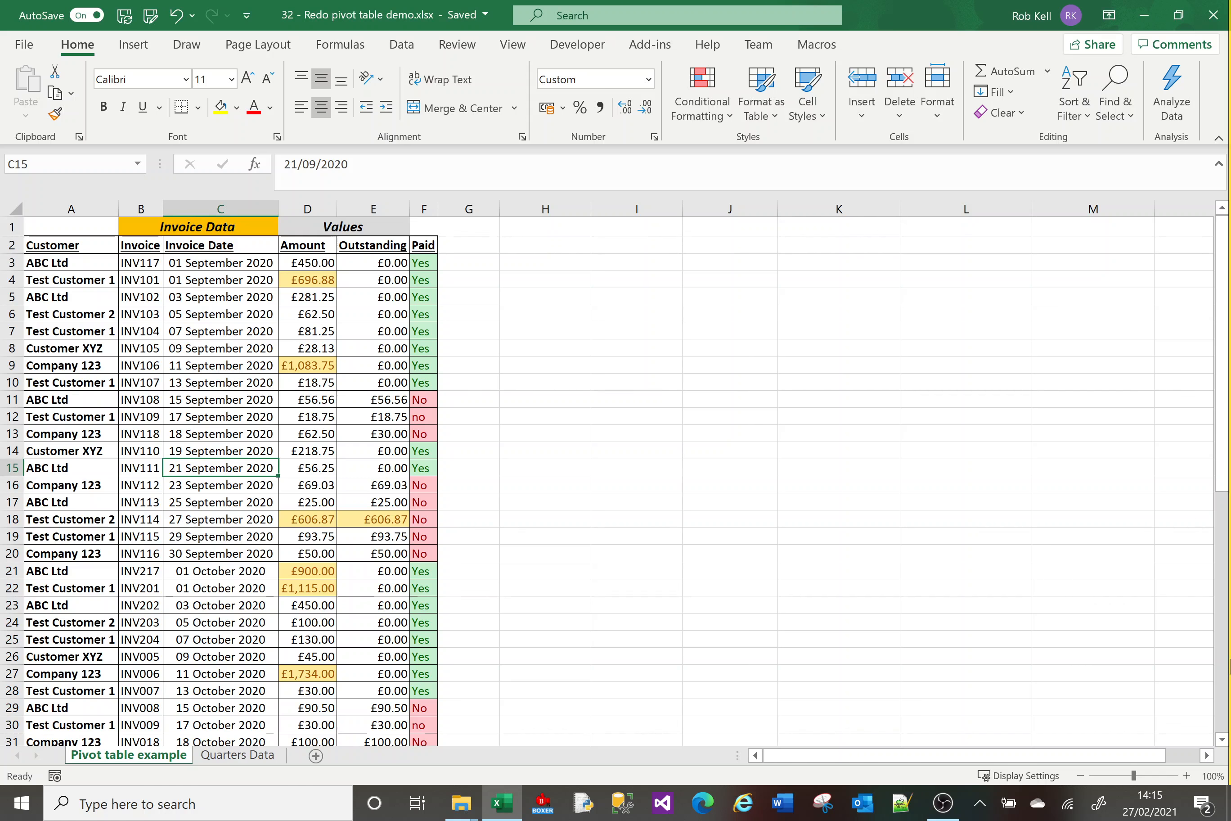
left_click(1223, 642)
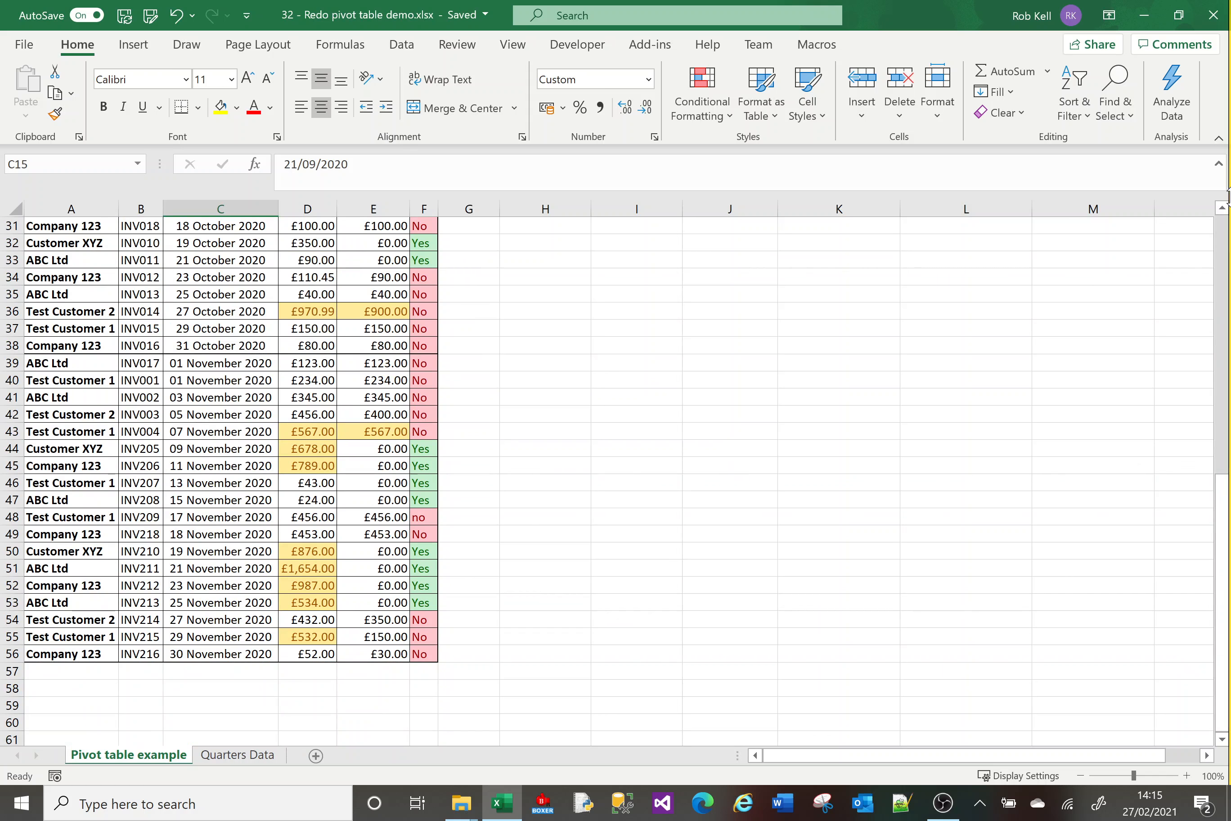
left_click(1224, 232)
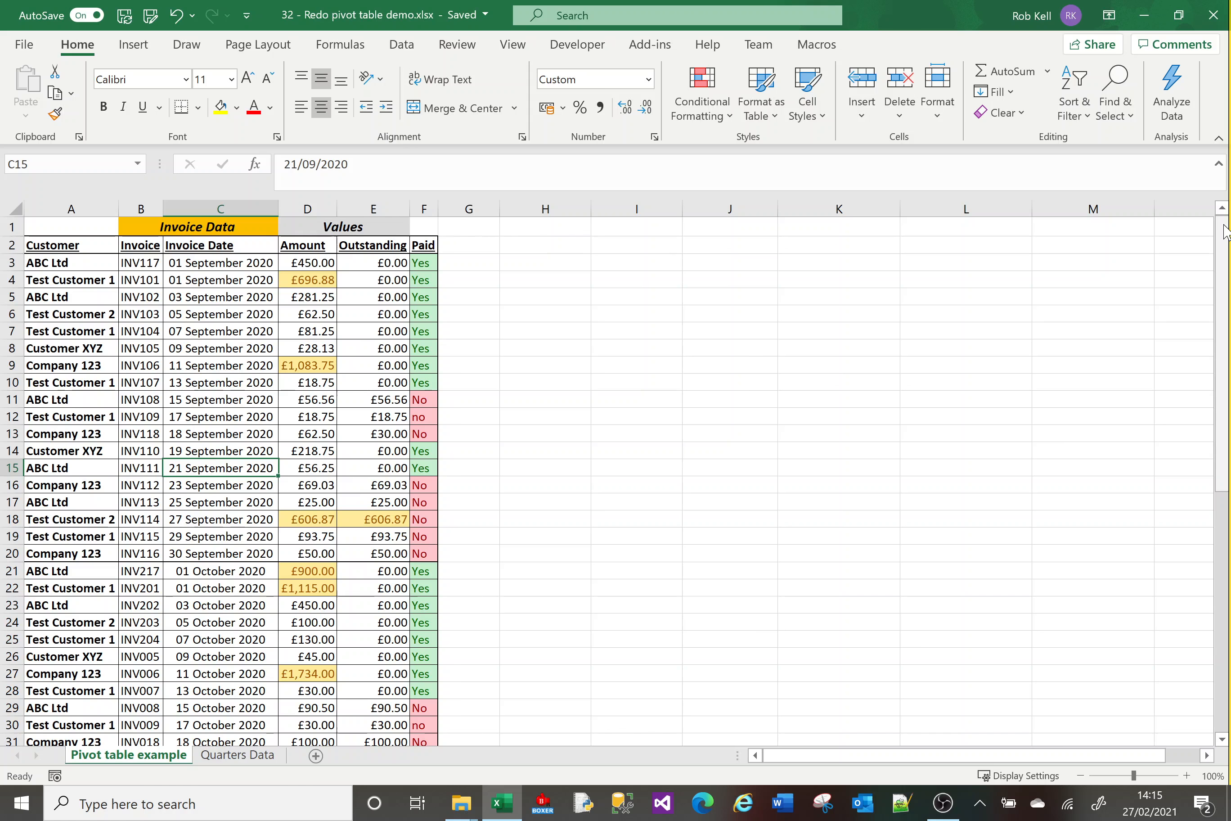
left_click(229, 326)
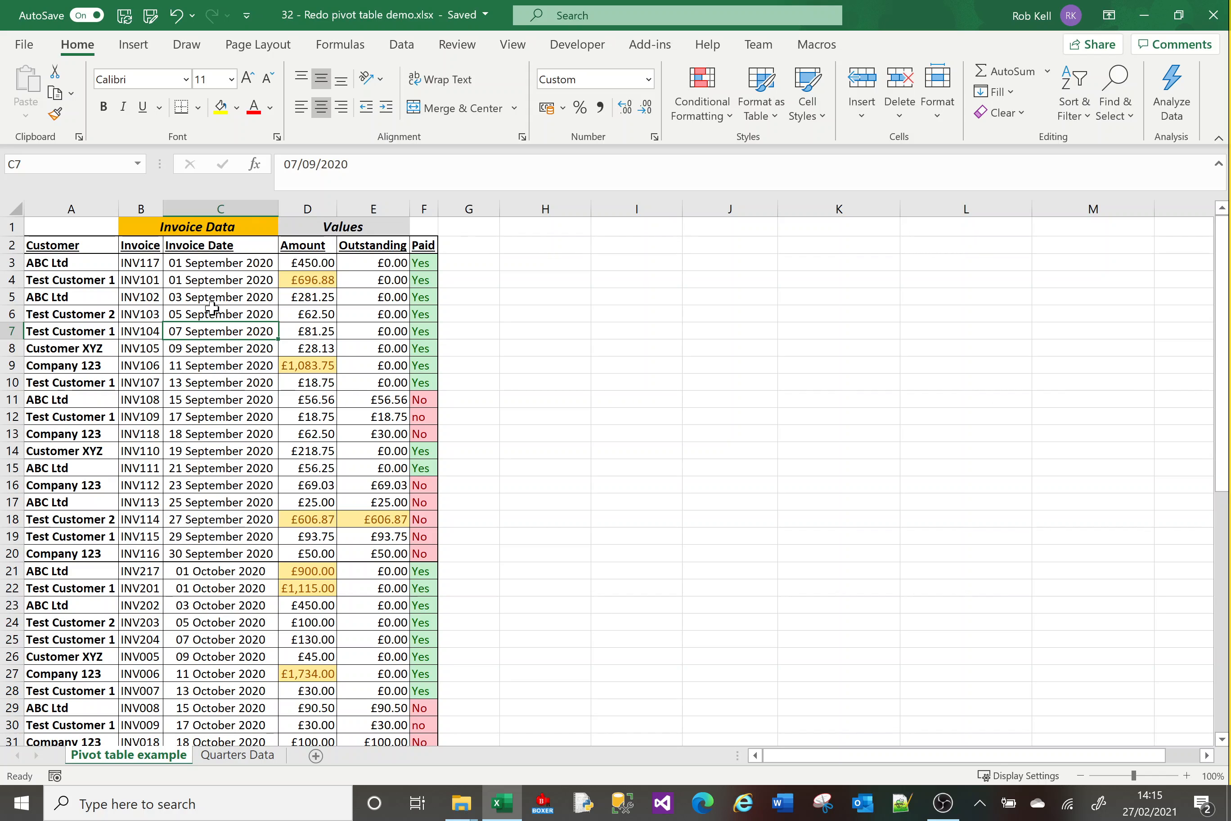
left_click(137, 48)
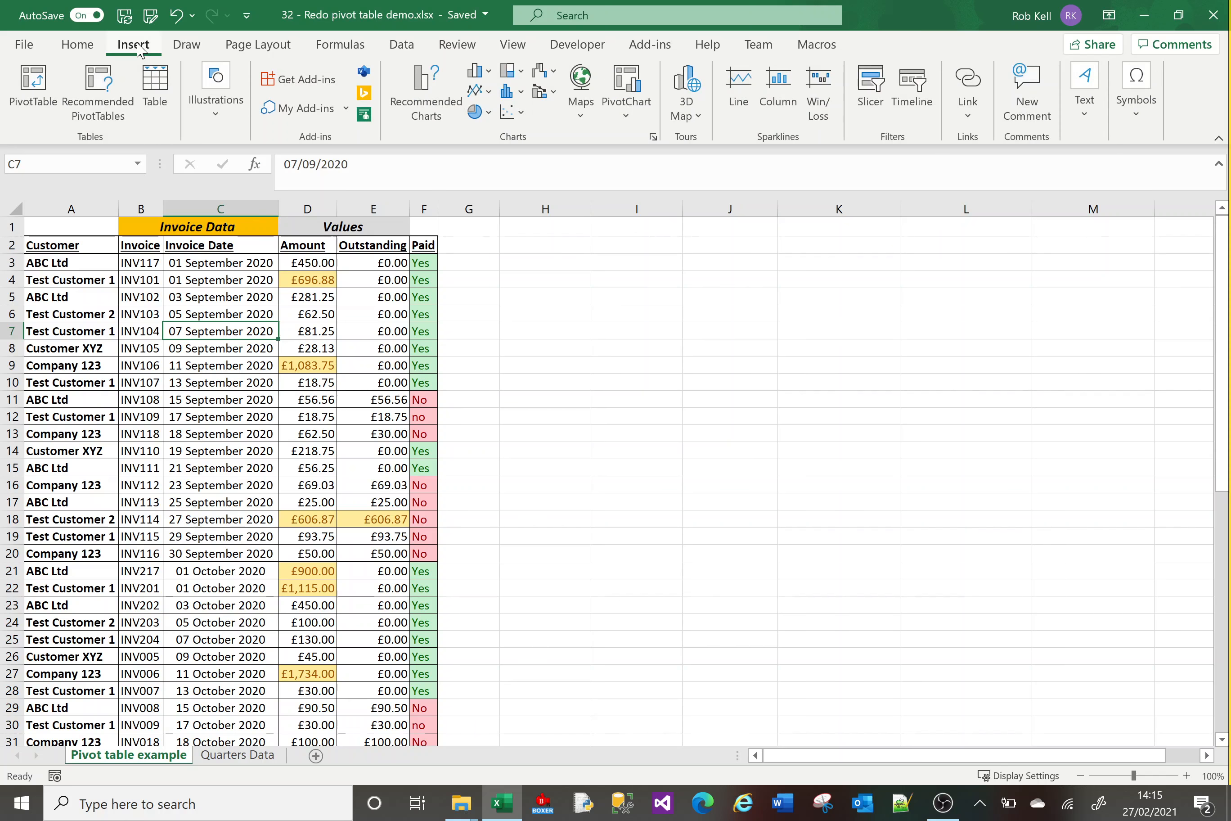
left_click(35, 90)
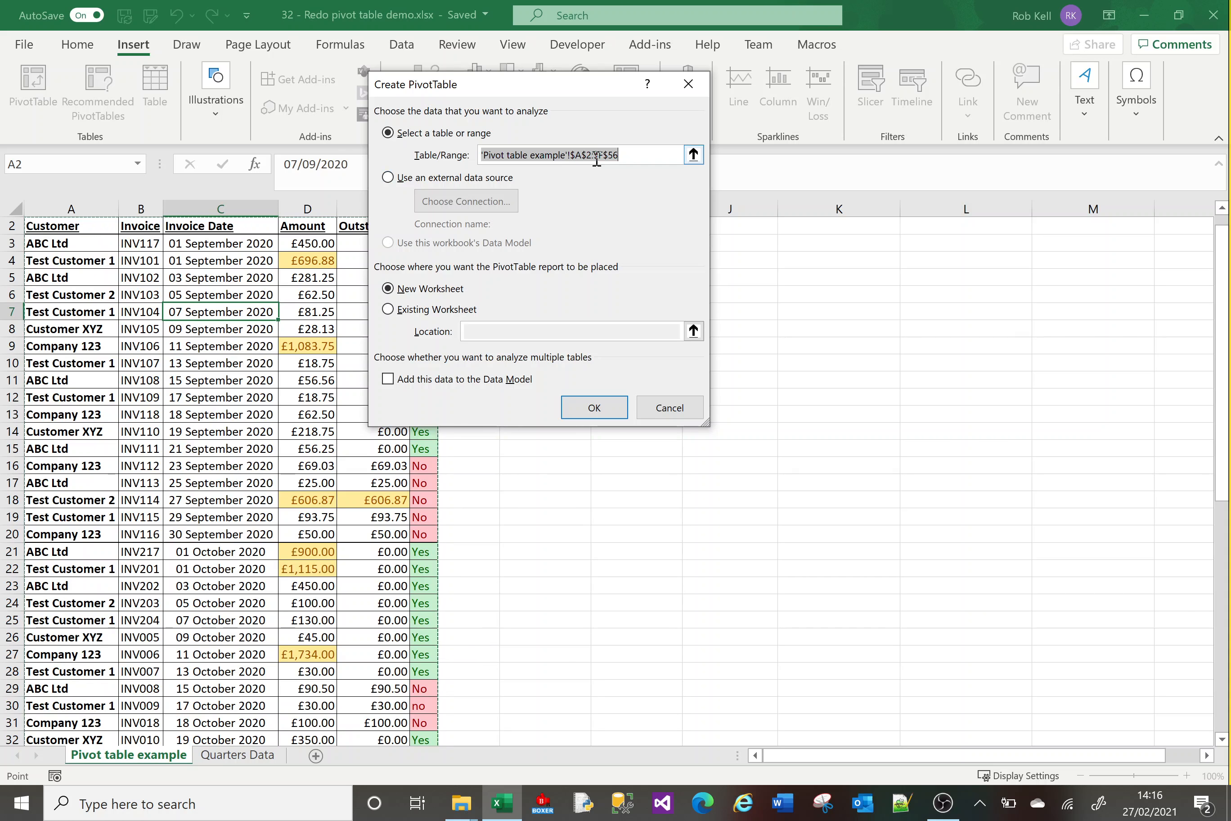
left_click(580, 158)
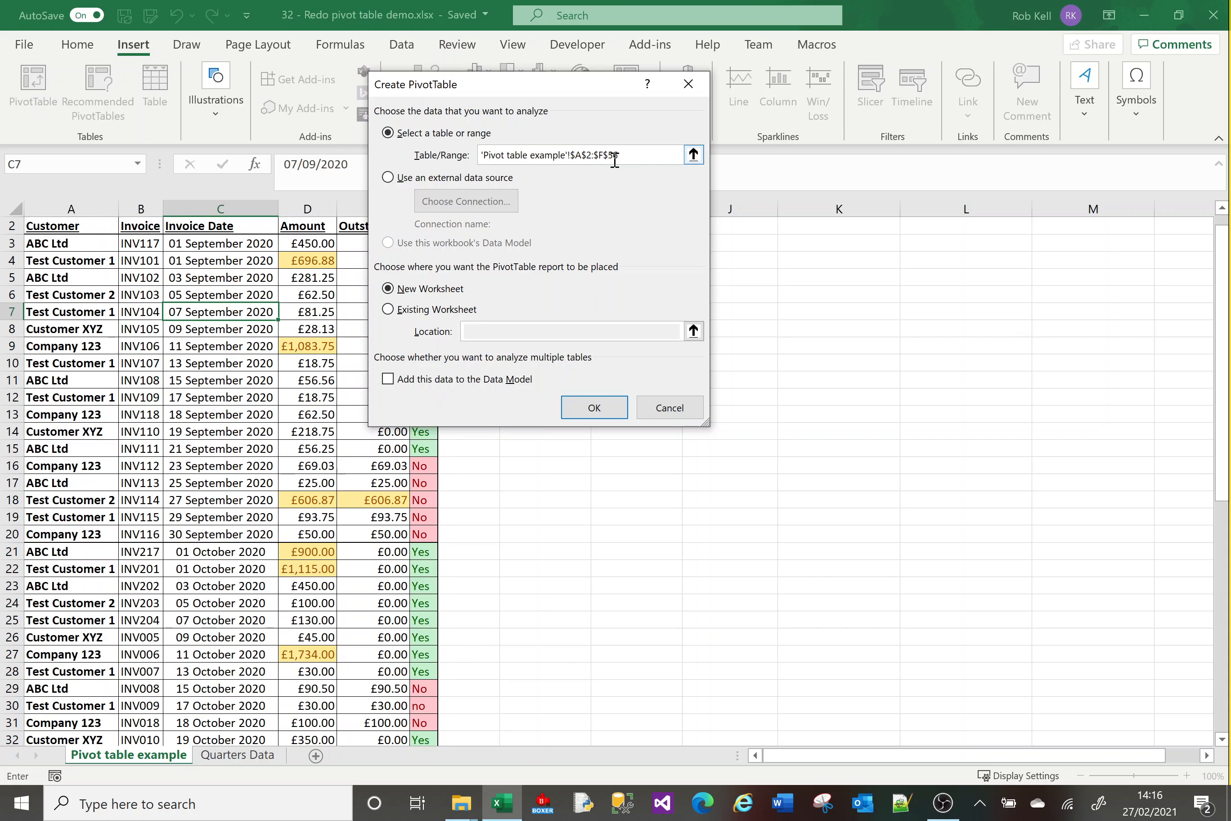
left_click(575, 156)
- Place the PivotTable on the existing worksheet at cell H4 and create it
left_click(388, 310)
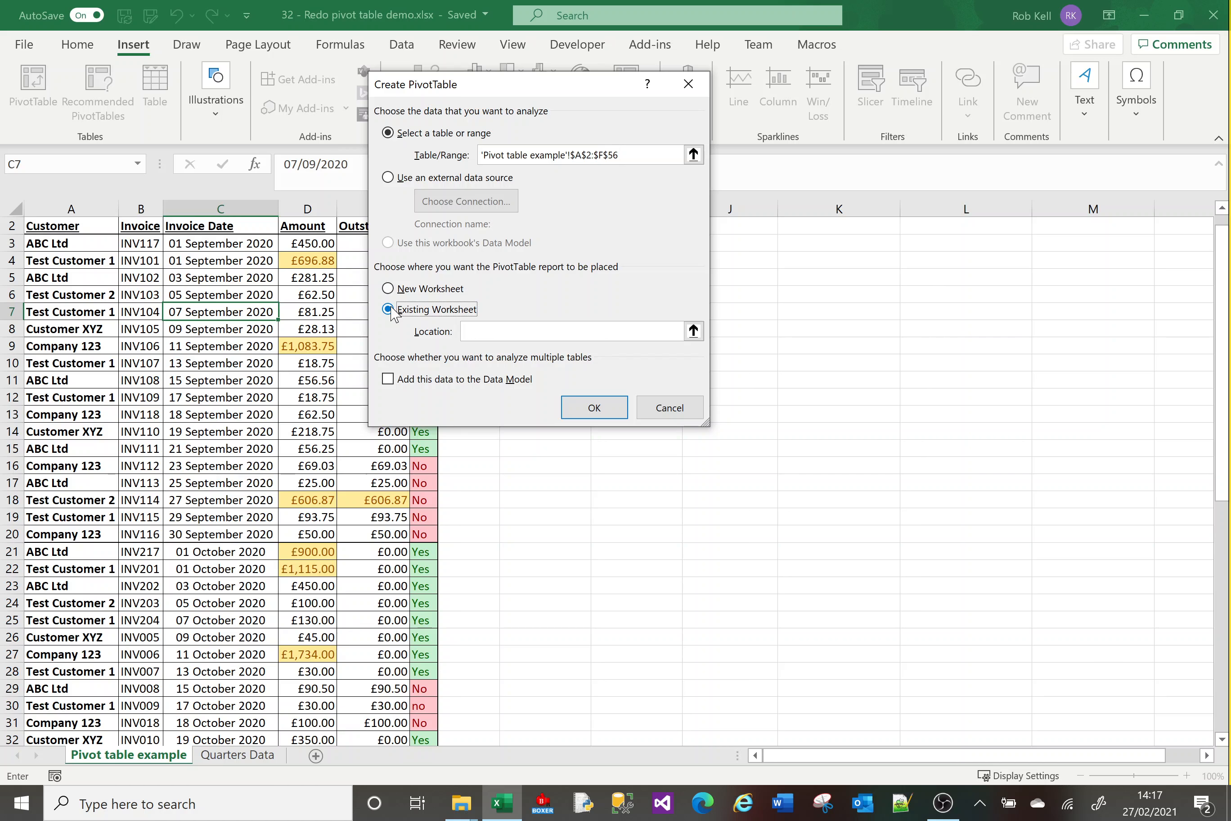
left_click_drag(559, 89, 938, 80)
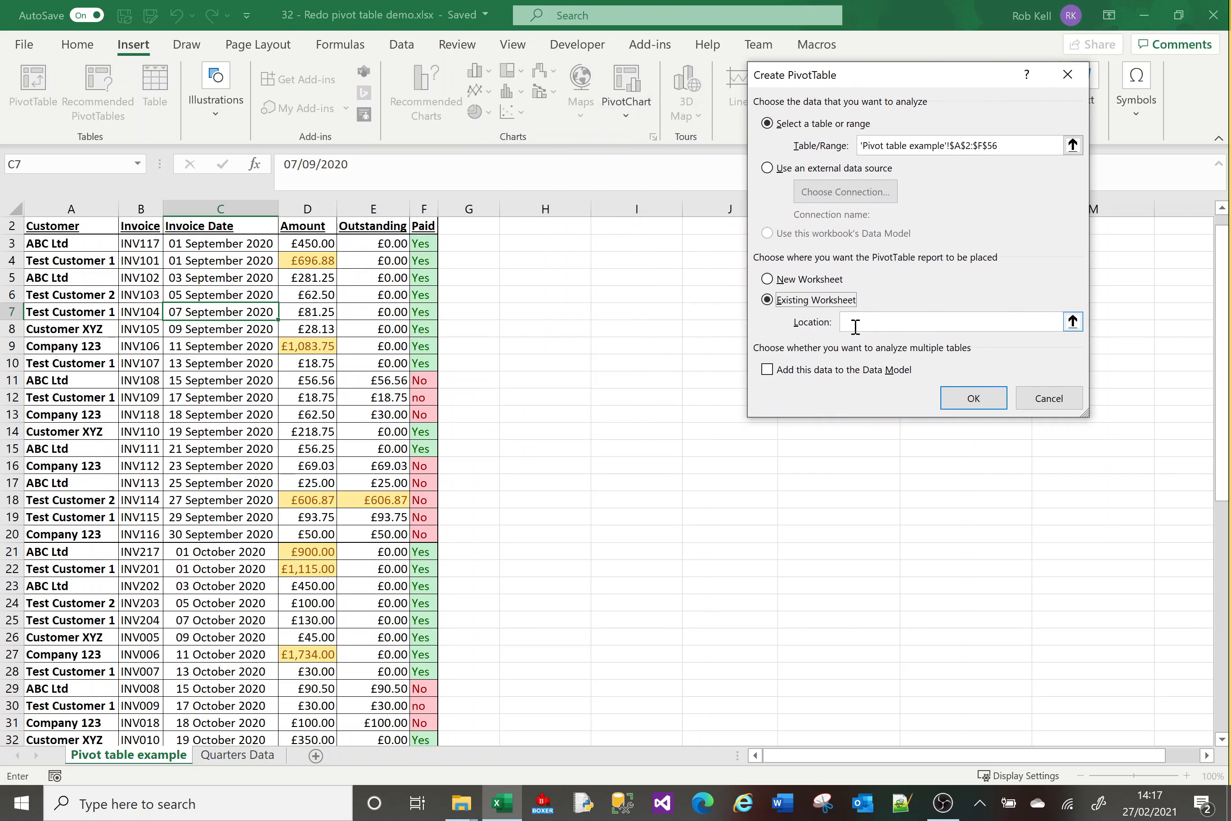
left_click(1073, 321)
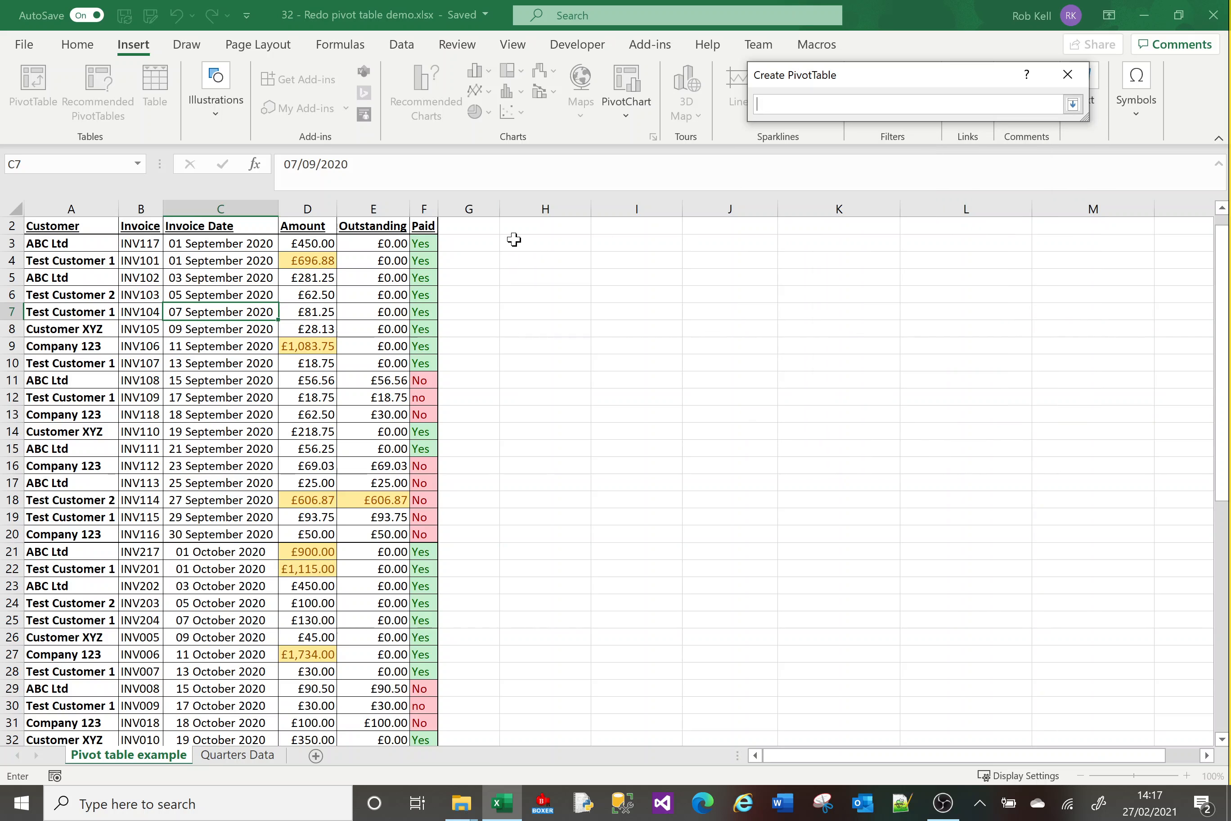
left_click(525, 258)
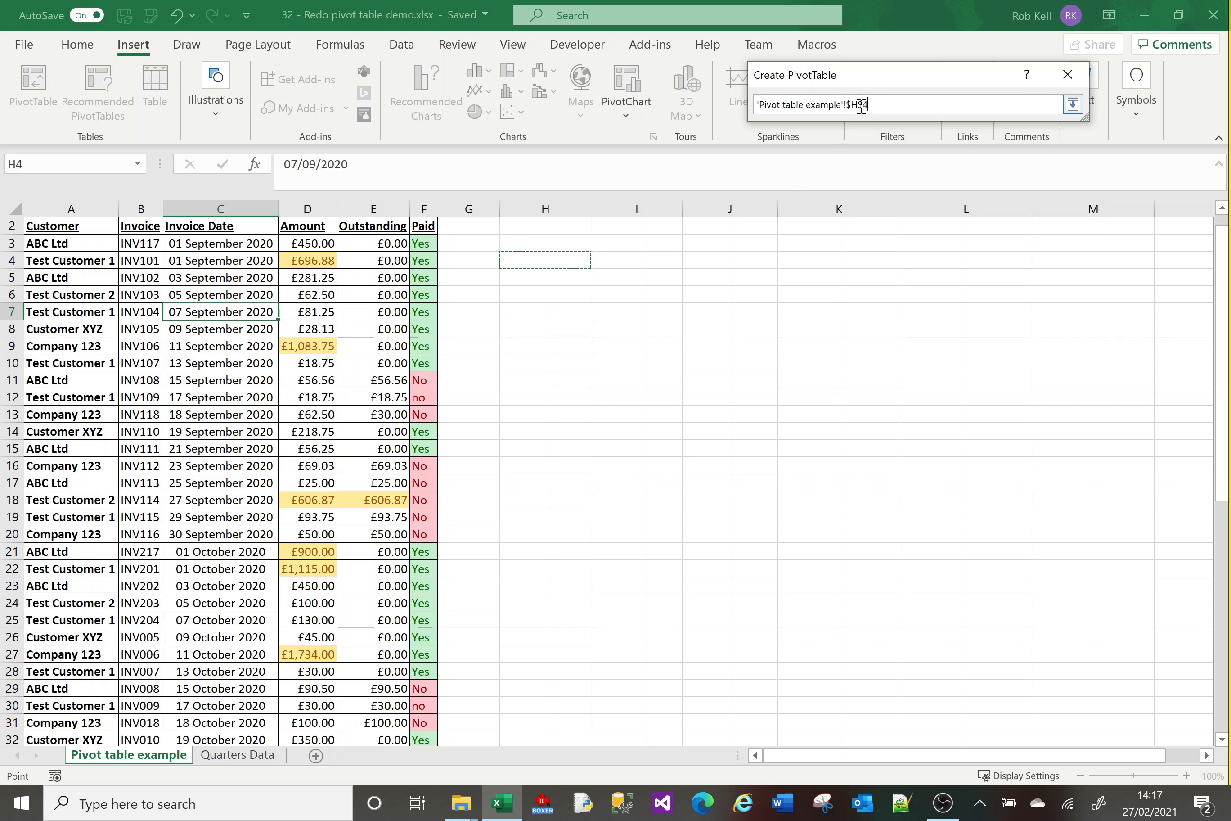
left_click(1072, 106)
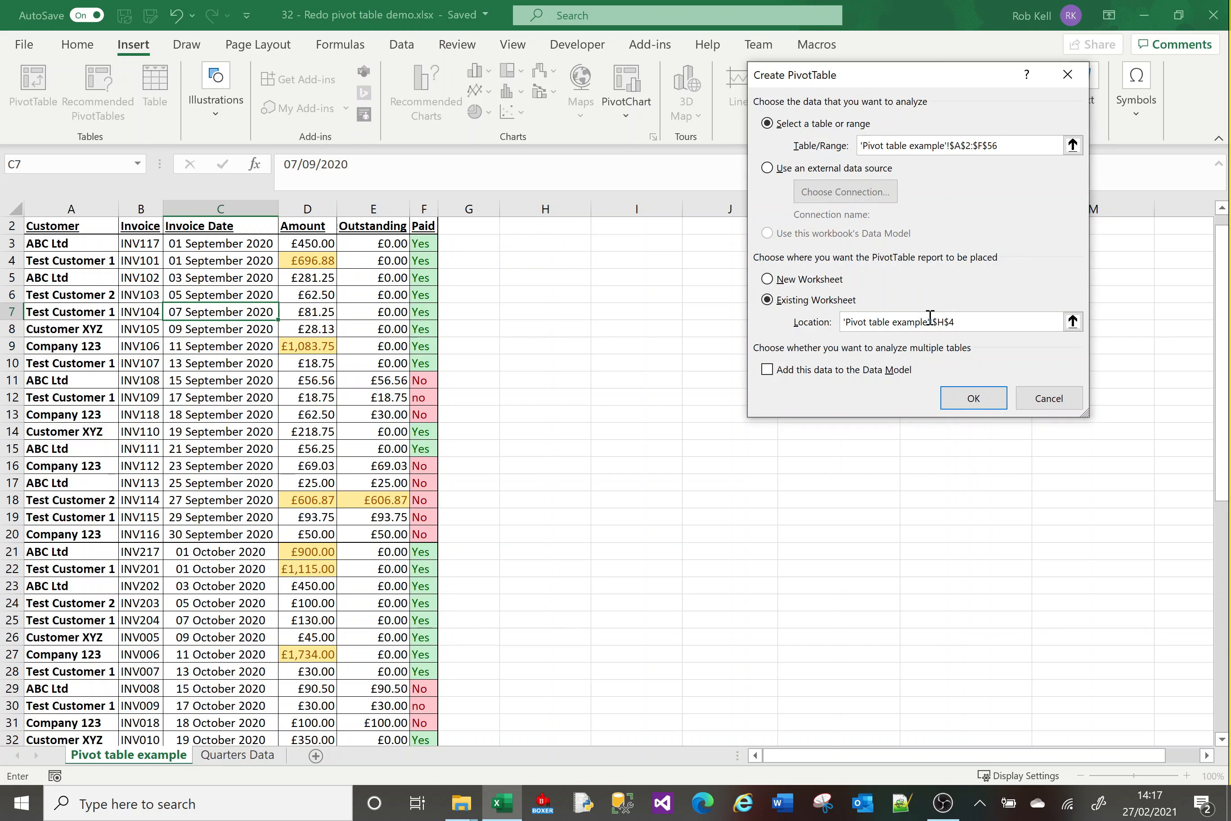
left_click(976, 402)
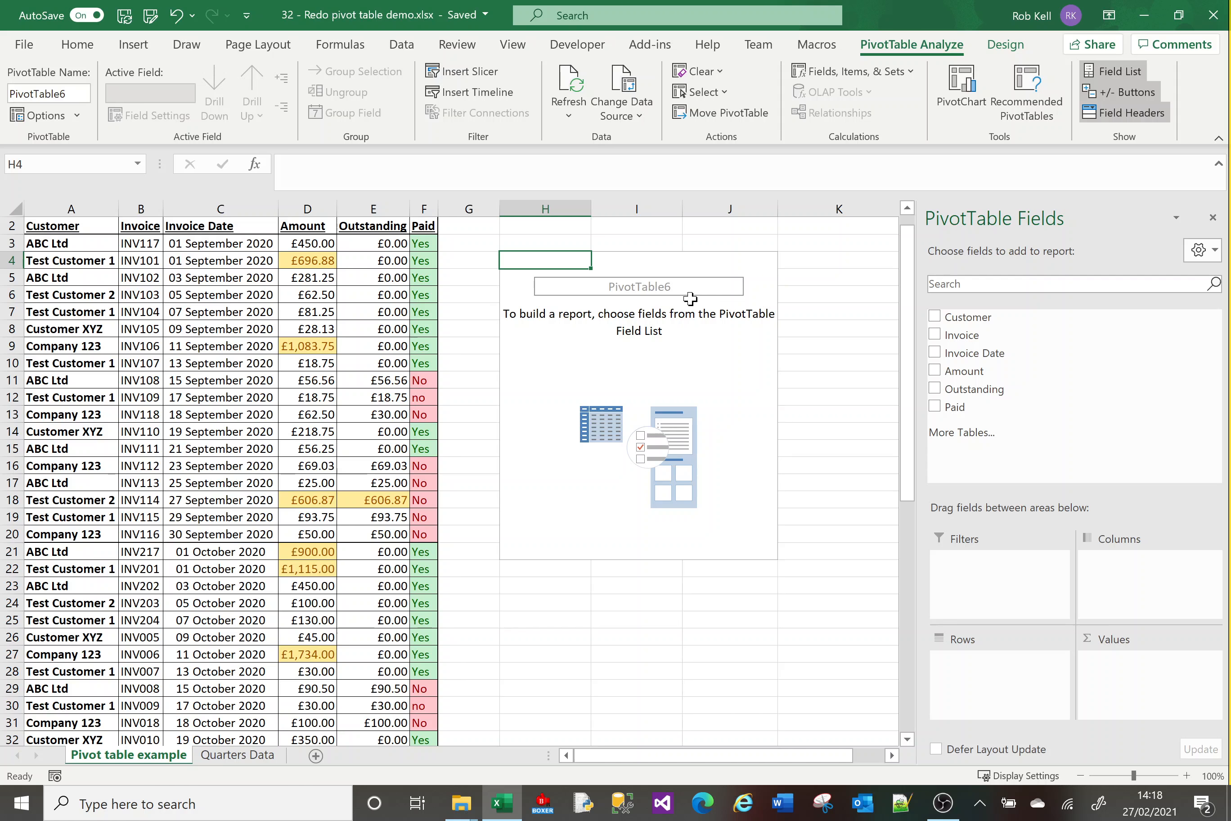
- Add Customer as the PivotTable rows and Amount as a summed value
left_click(935, 317)
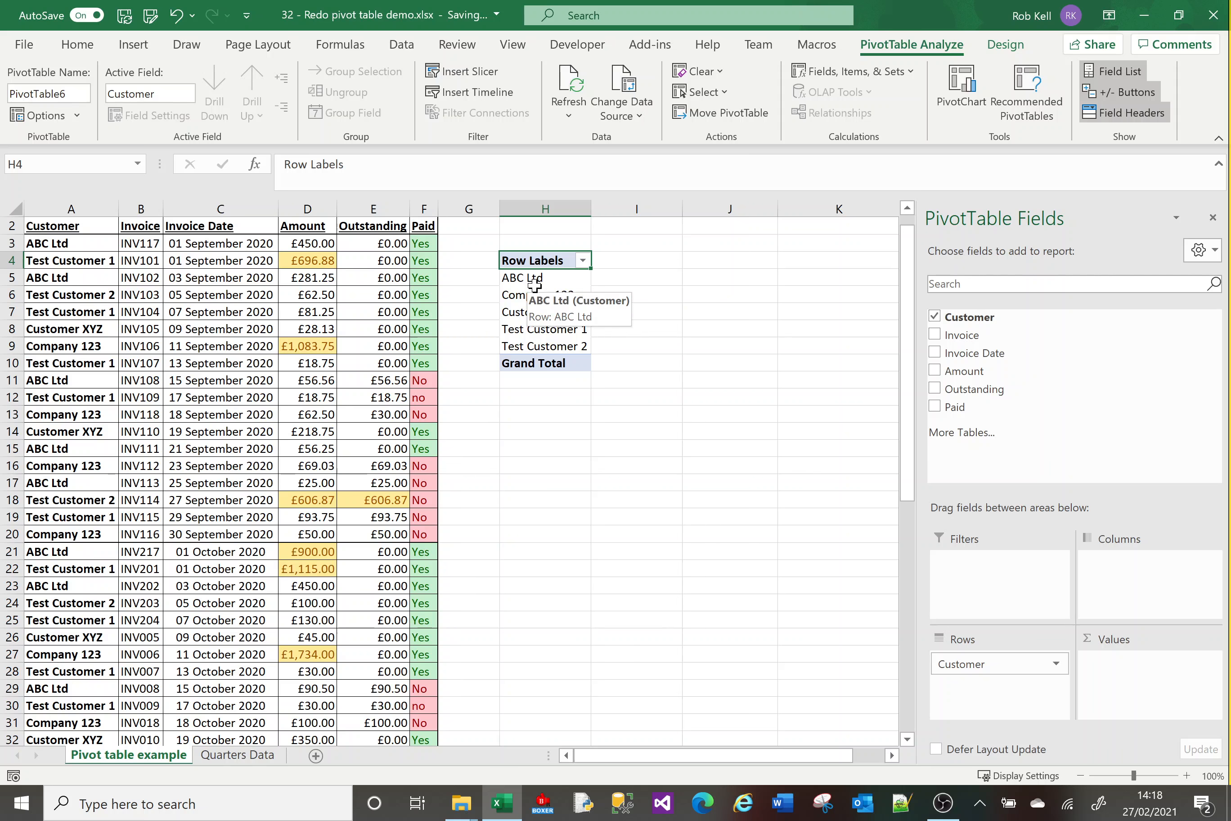
left_click(934, 372)
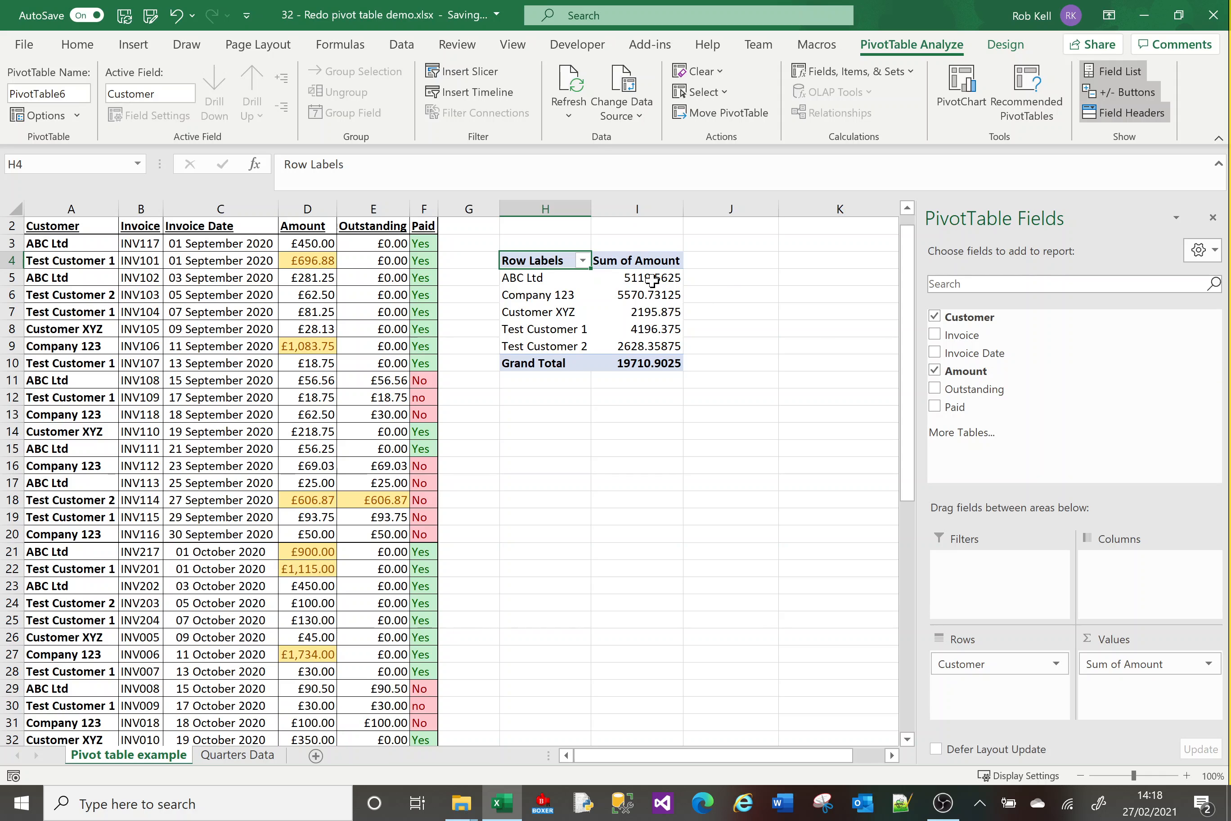
mouse_move(643, 274)
mouse_move(660, 347)
- Change the Amount value field to summarize by Max
left_click(1210, 665)
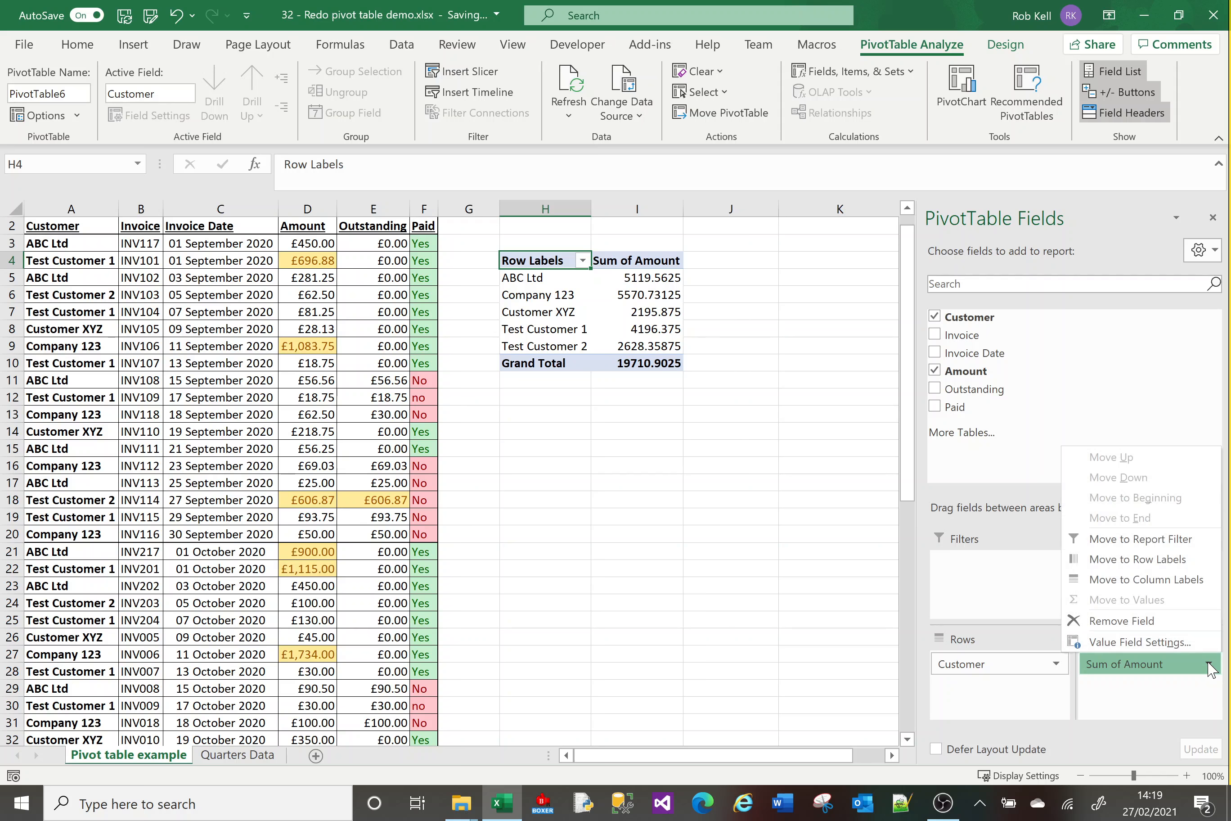
left_click(1153, 647)
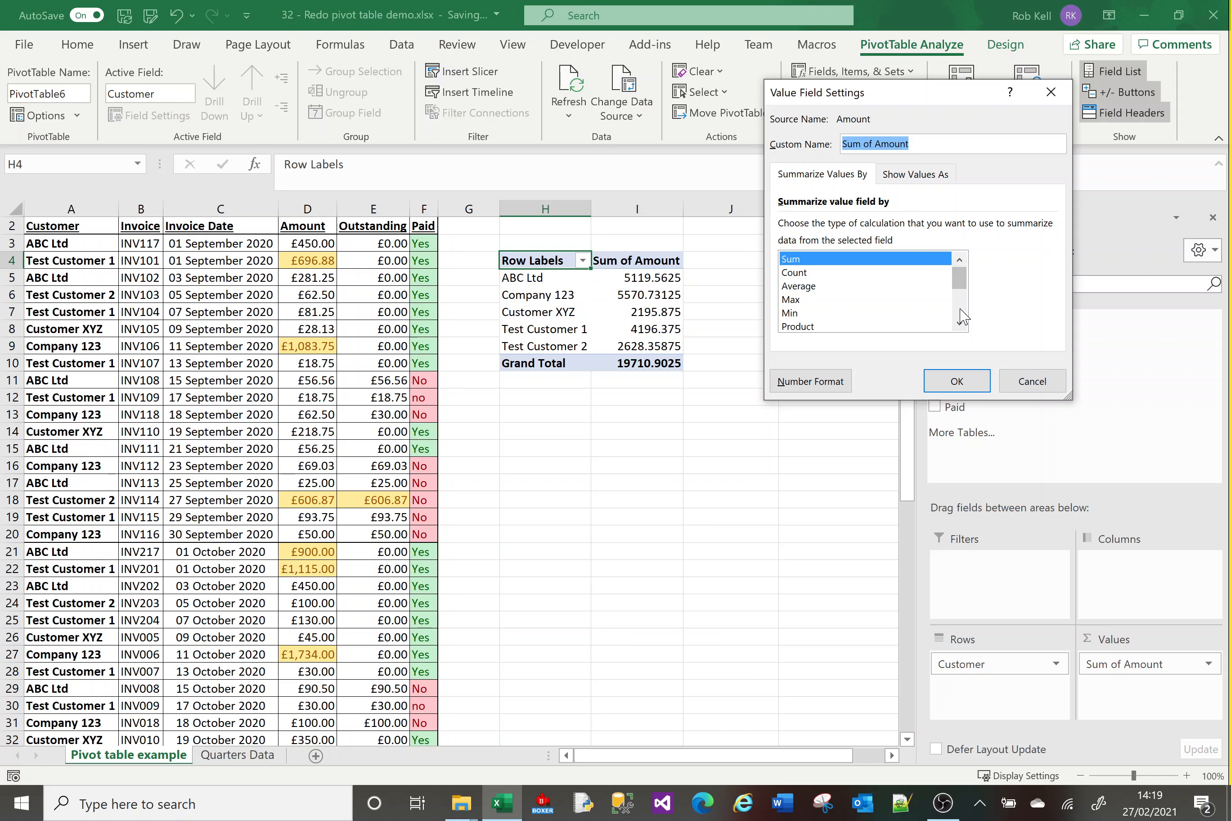
left_click(807, 300)
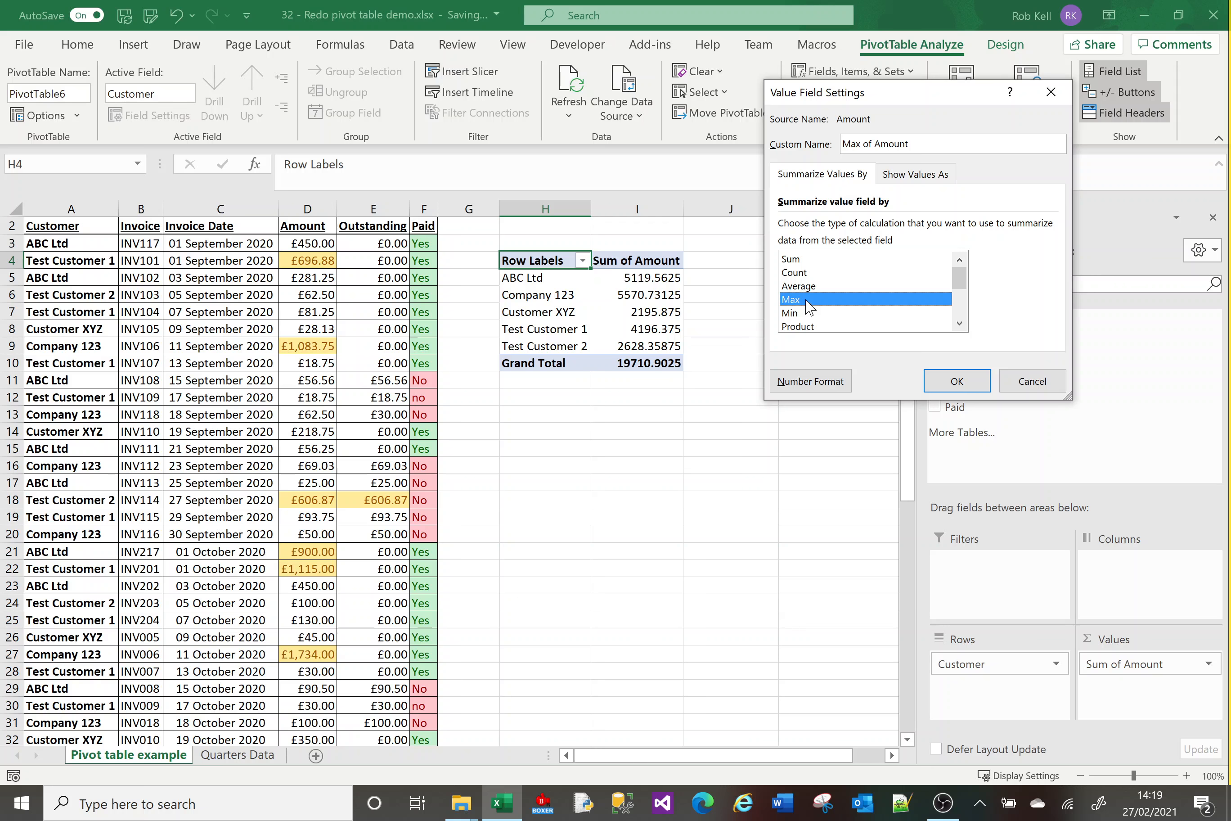
left_click(957, 383)
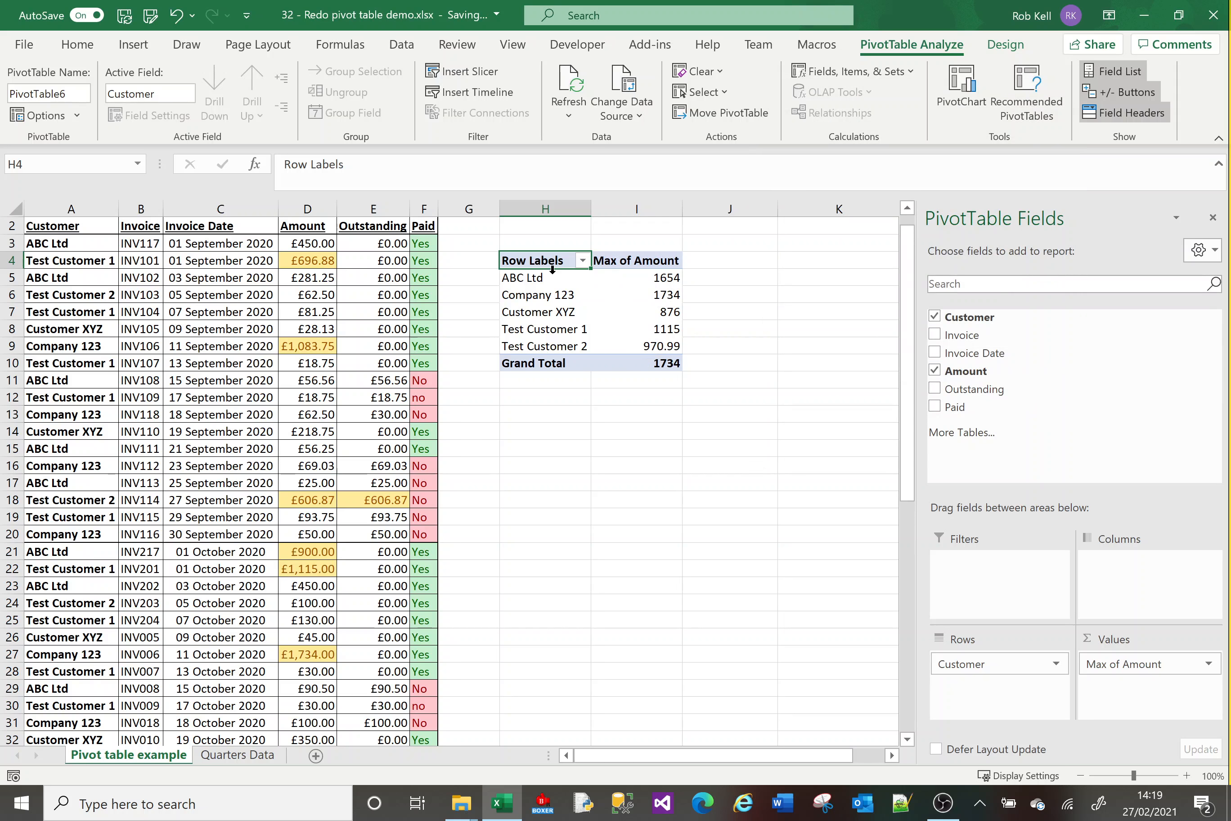
- Set the Amount value field back to summarize by Sum
mouse_move(640, 278)
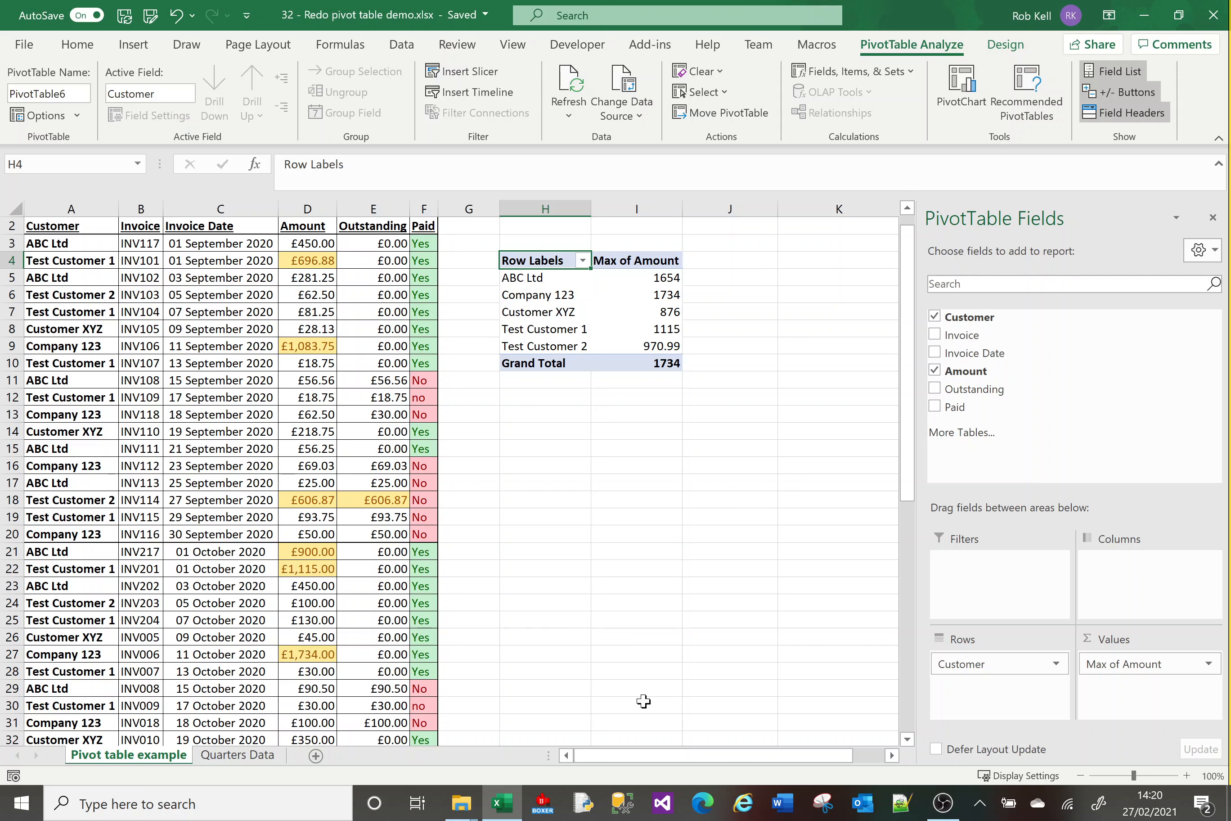
left_click(1208, 664)
left_click(1157, 640)
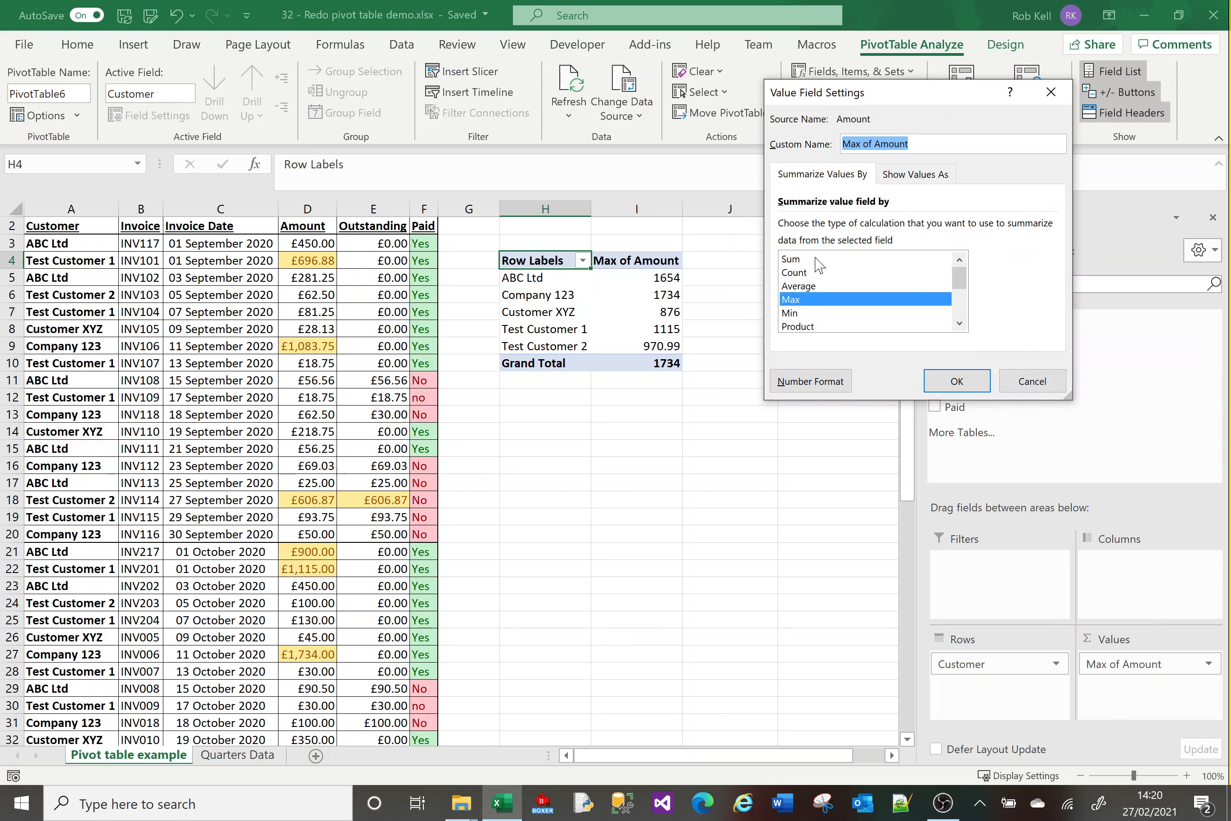
left_click(809, 260)
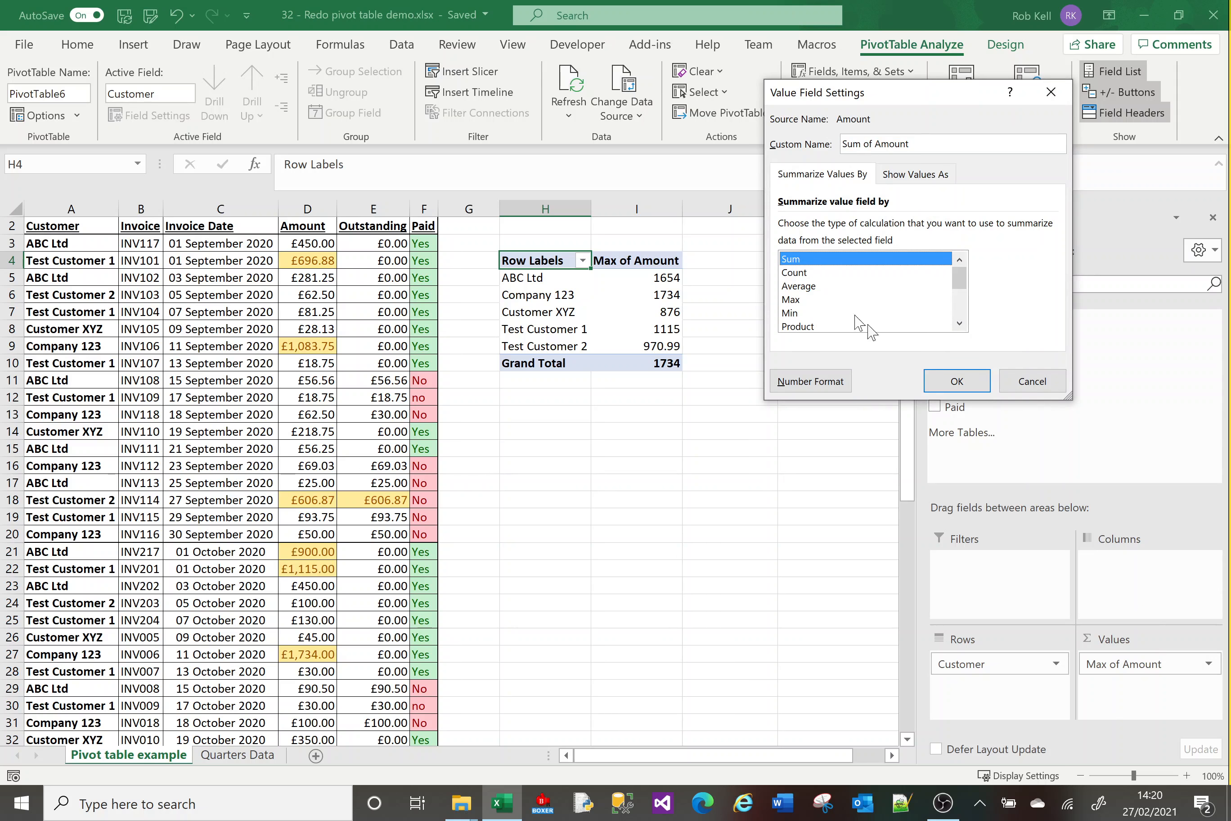
left_click(955, 383)
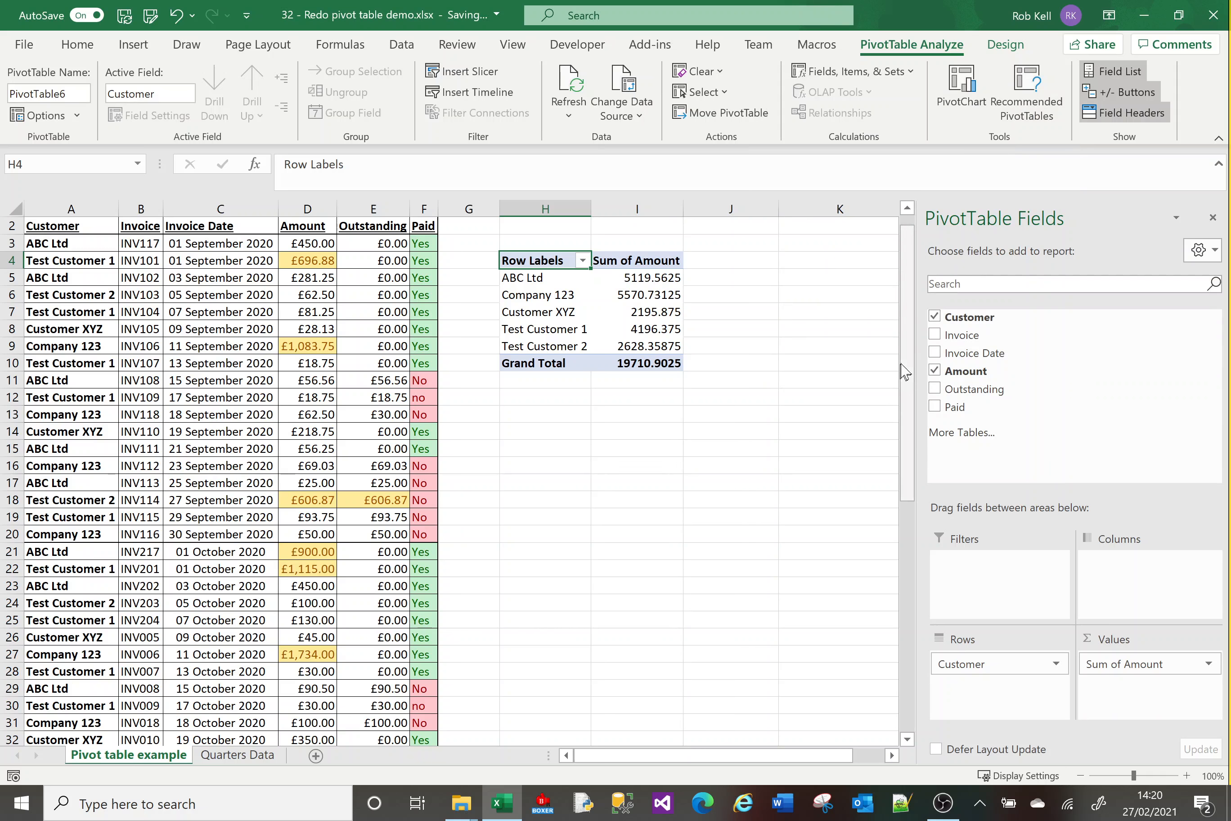
- Try Invoice as a second row level under Customer and remove it from the PivotTable again
left_click(935, 334)
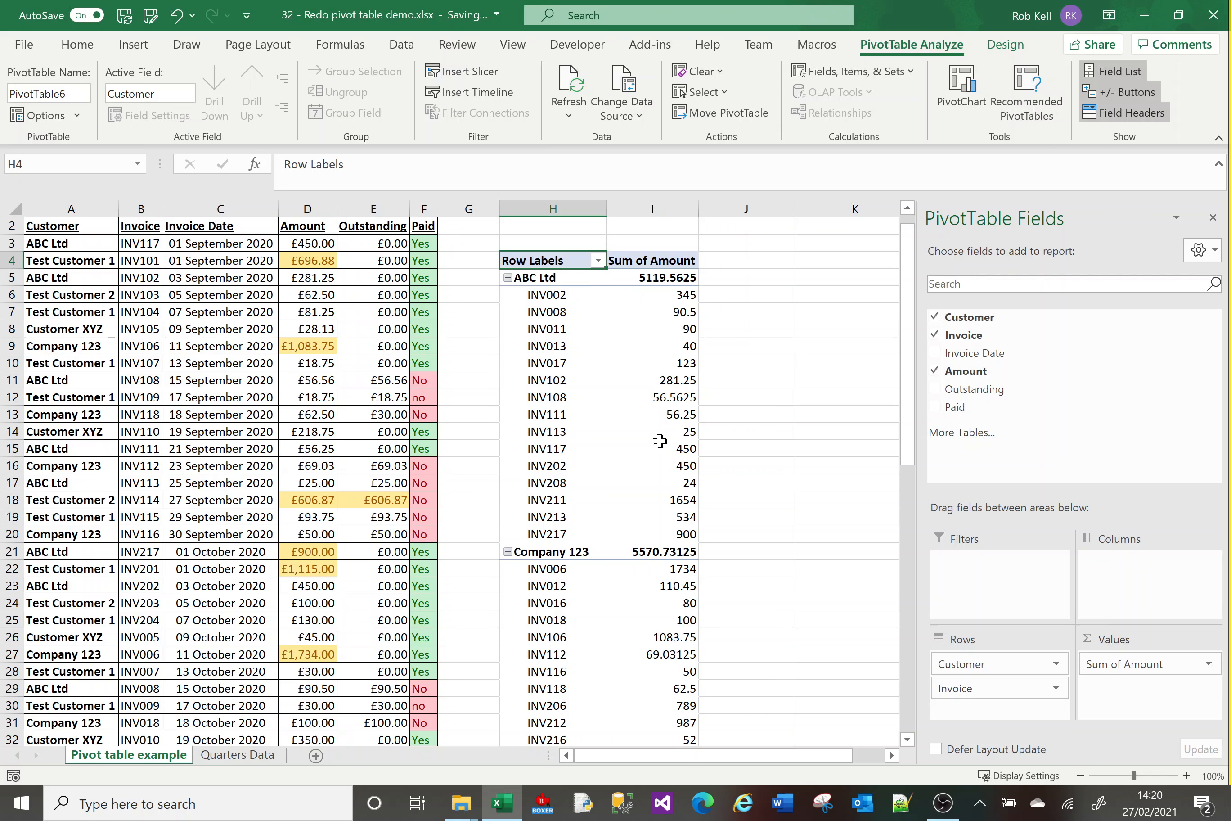
mouse_move(659, 441)
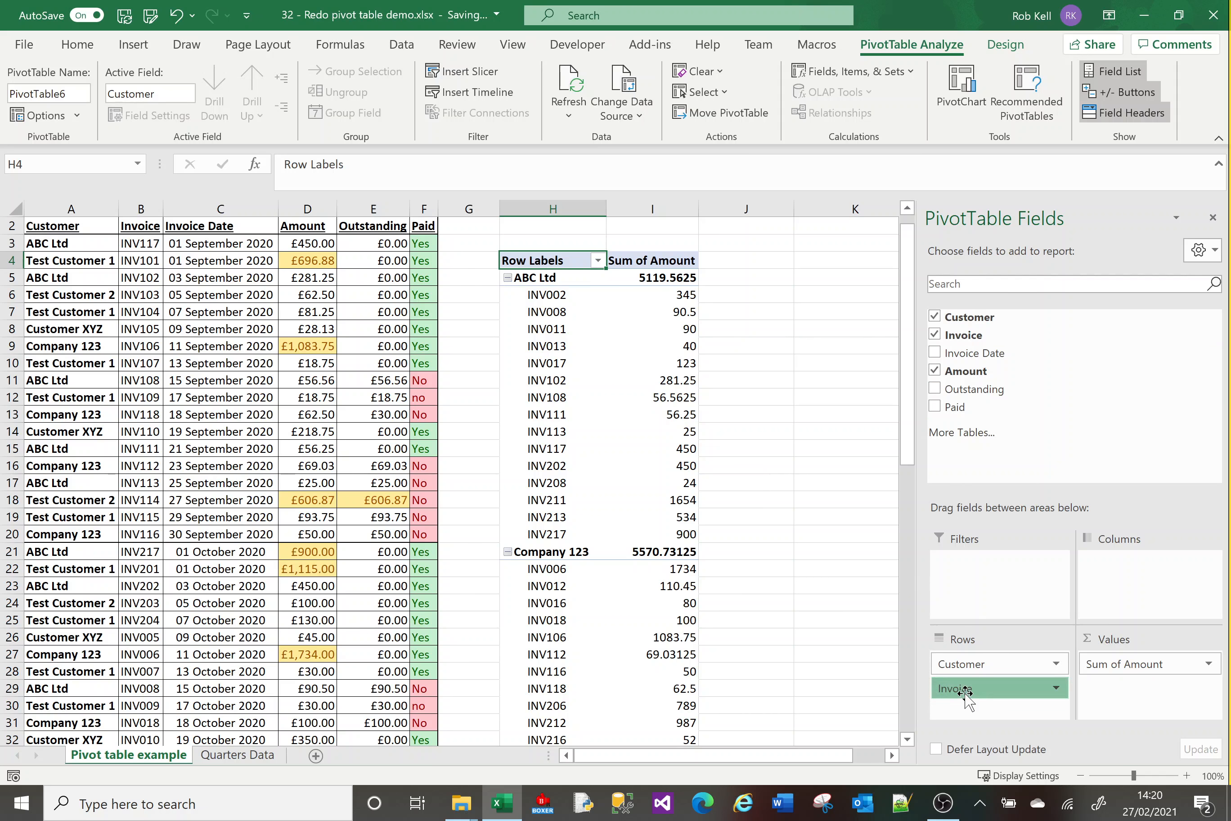
mouse_move(960, 688)
left_mouse_down()
mouse_move(1126, 695)
mouse_move(1010, 708)
mouse_move(983, 689)
left_mouse_up()
left_click(934, 335)
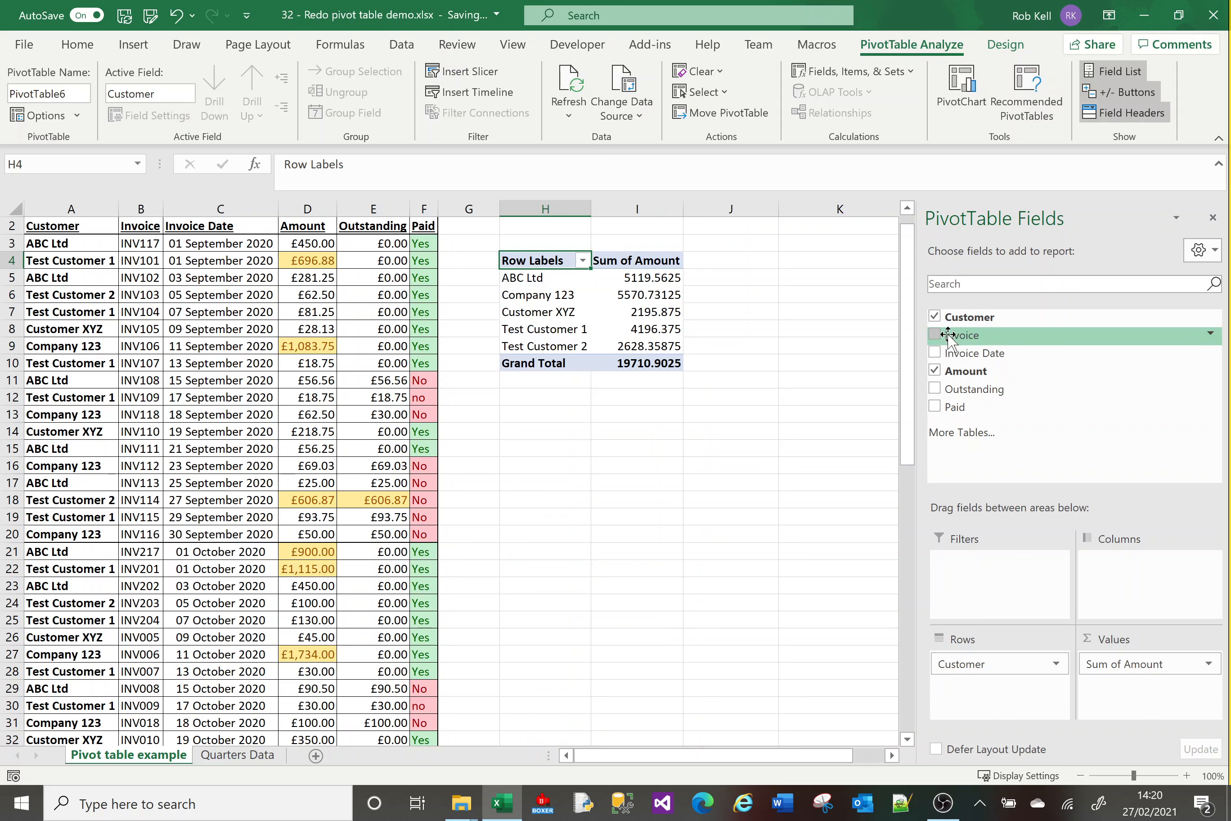
- Add a count of Invoice and the sum of Outstanding to the PivotTable's values
left_click_drag(948, 335, 1113, 686)
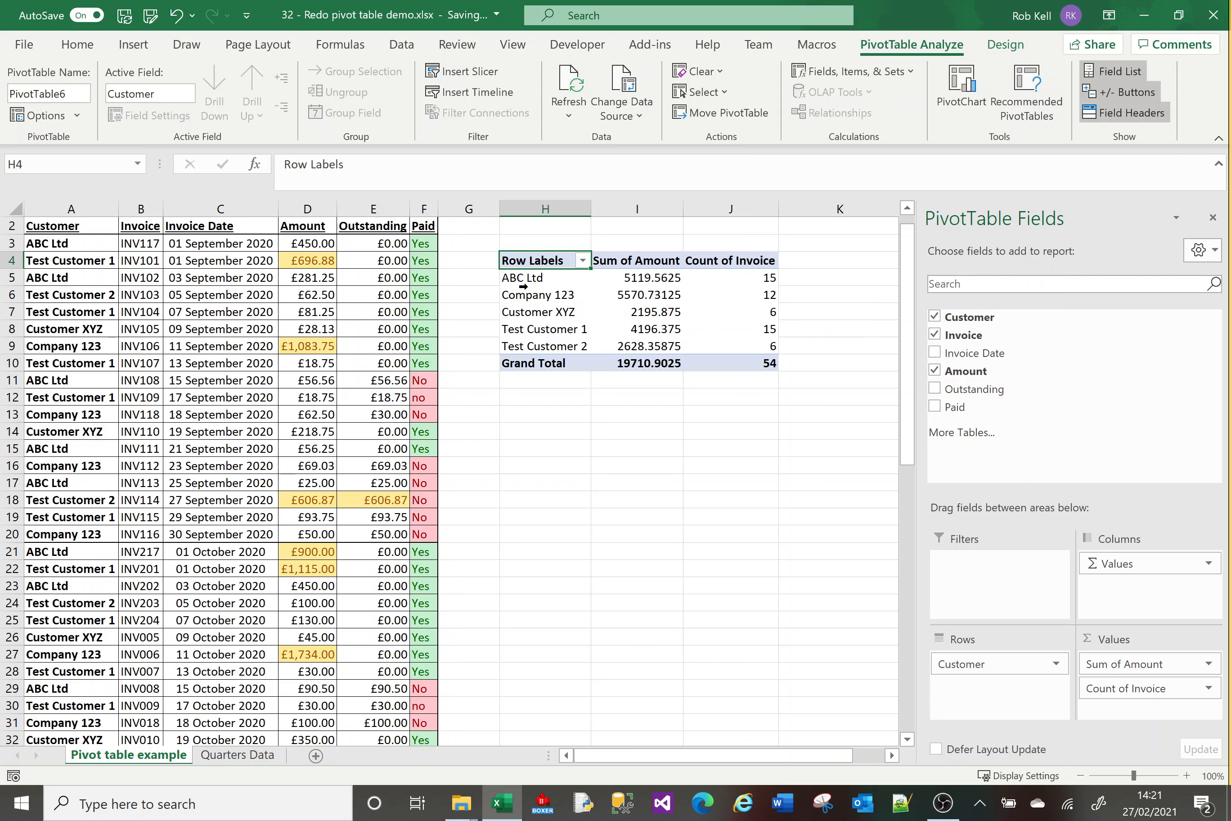
left_click(744, 283)
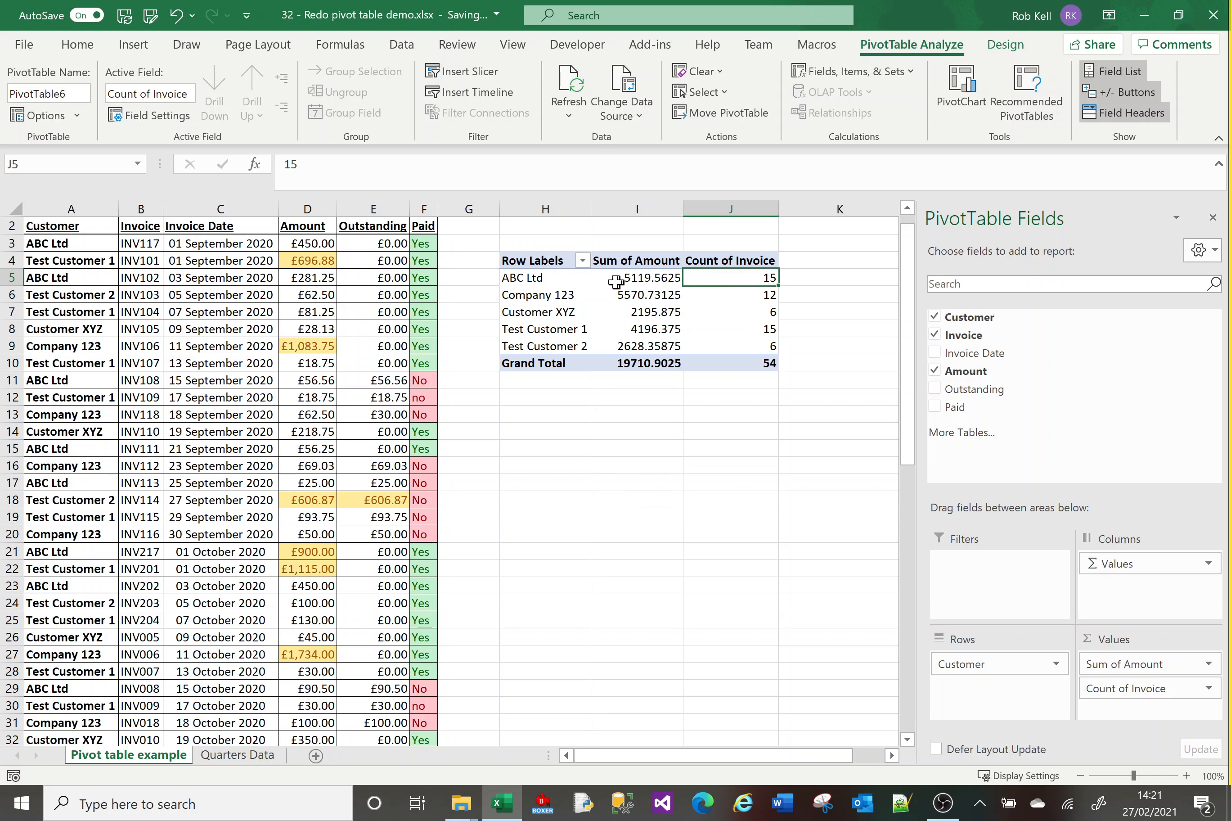
left_click(636, 279)
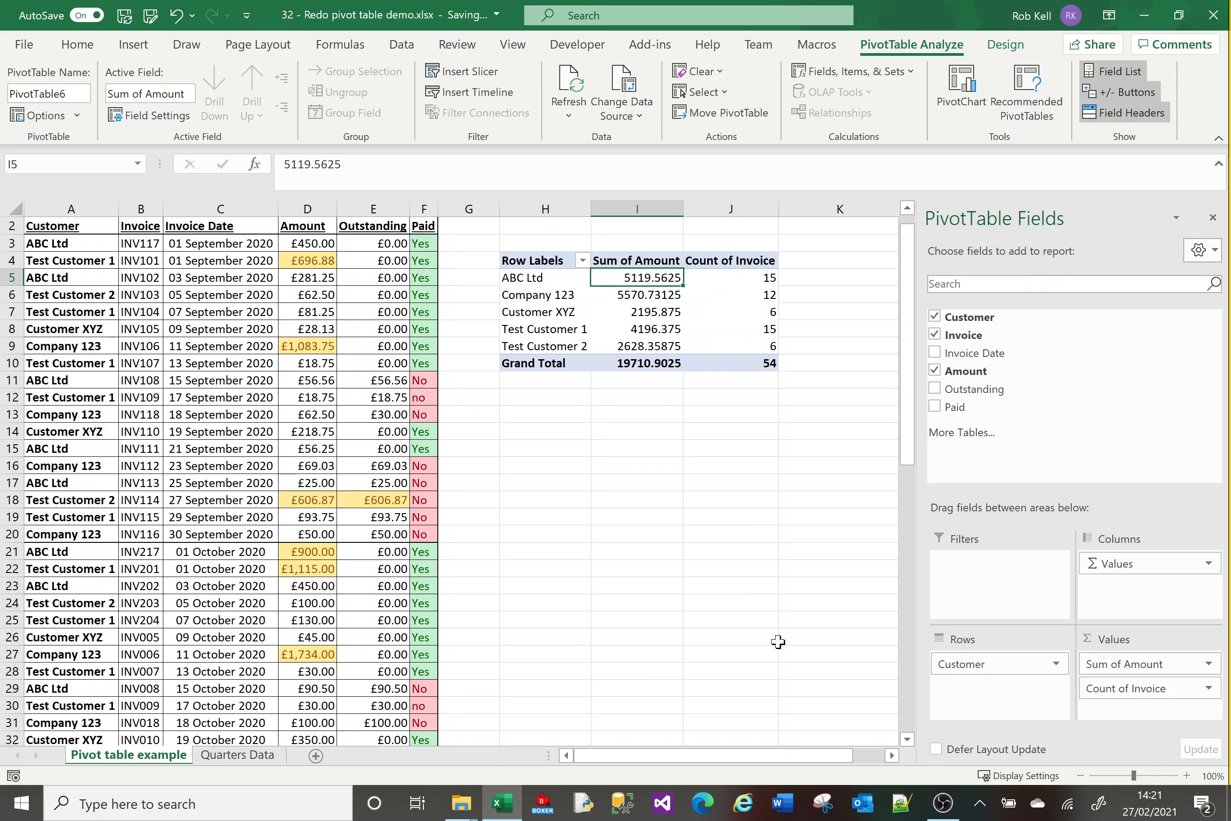
left_click(935, 386)
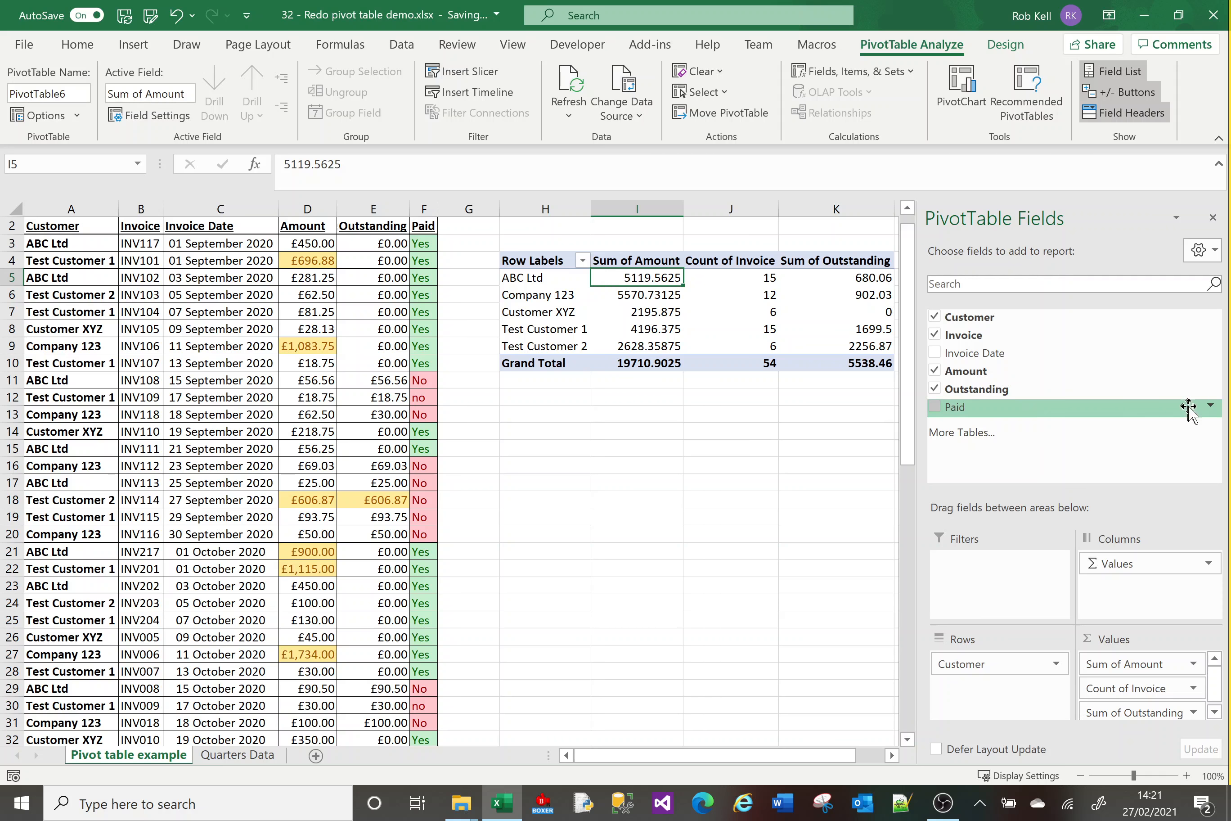
- Add Paid as a report filter of the PivotTable and filter it to Yes
left_click(1211, 407)
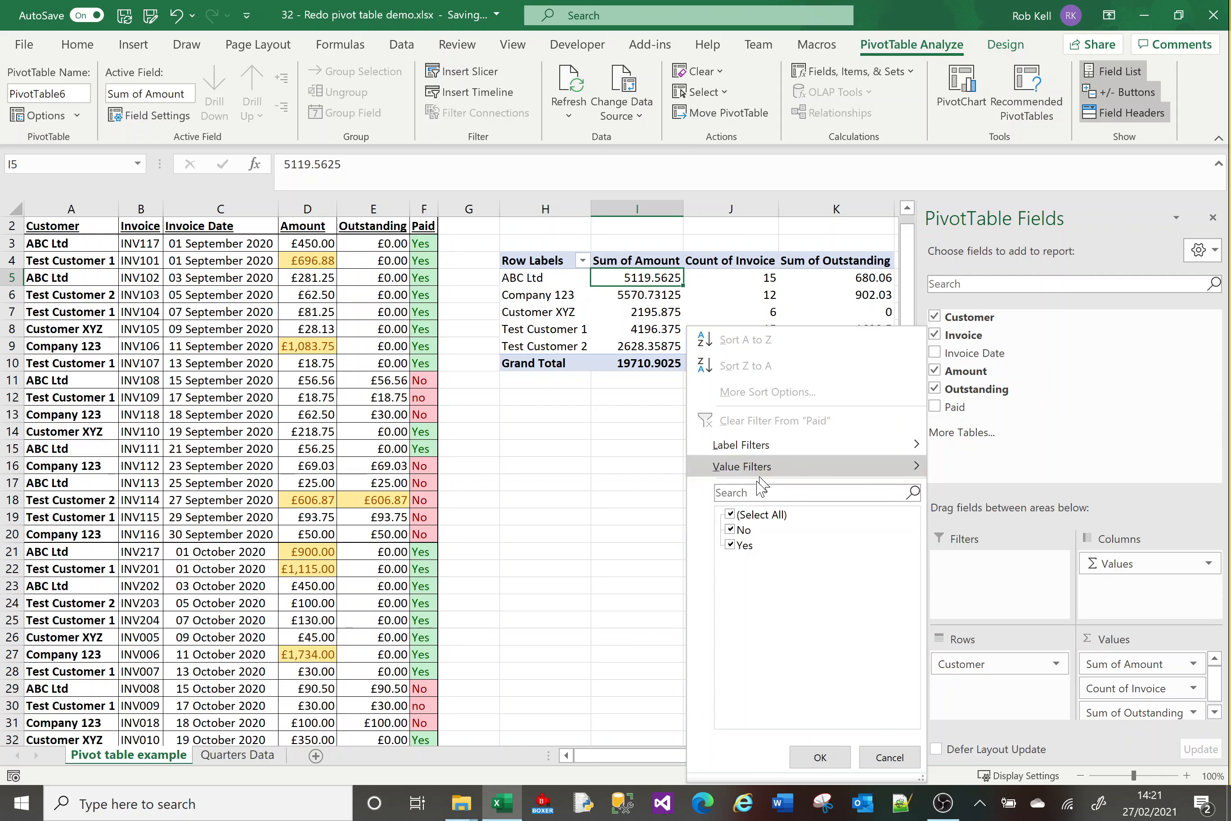
left_click(889, 757)
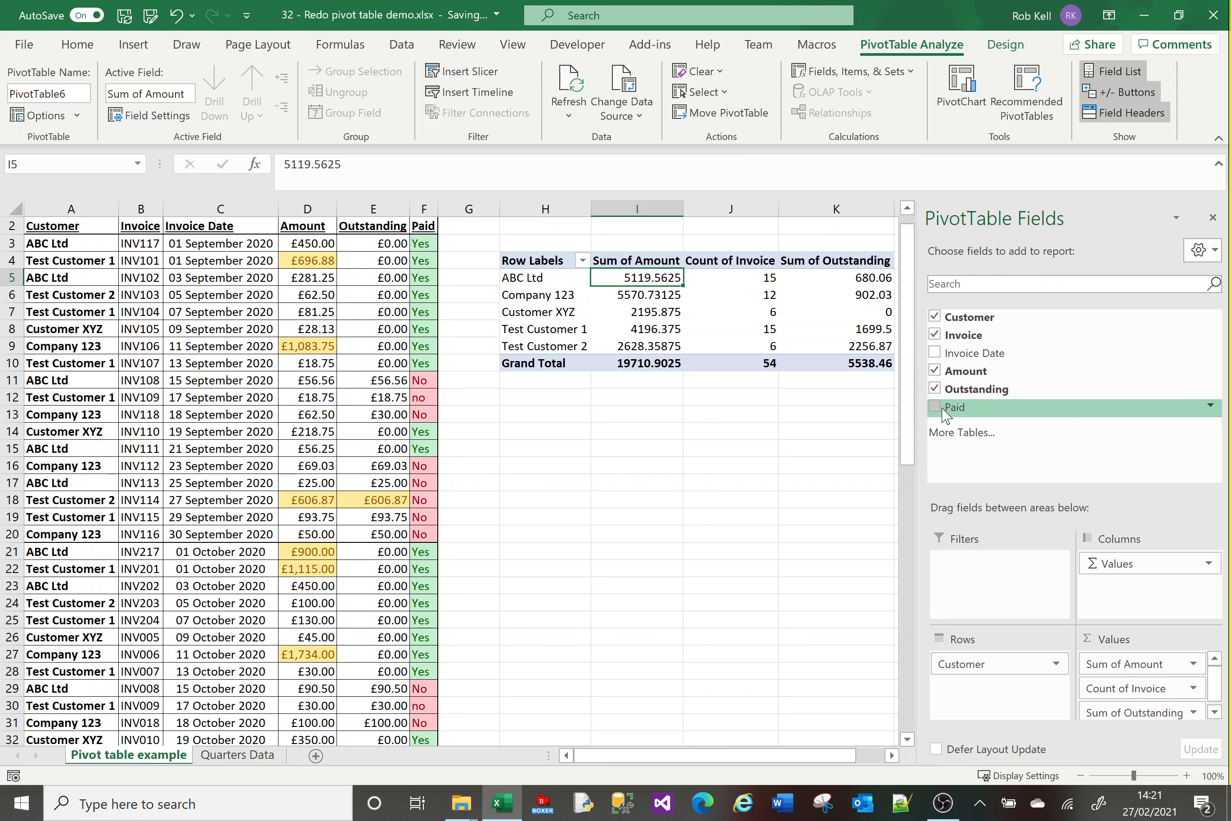
left_click_drag(948, 416, 950, 572)
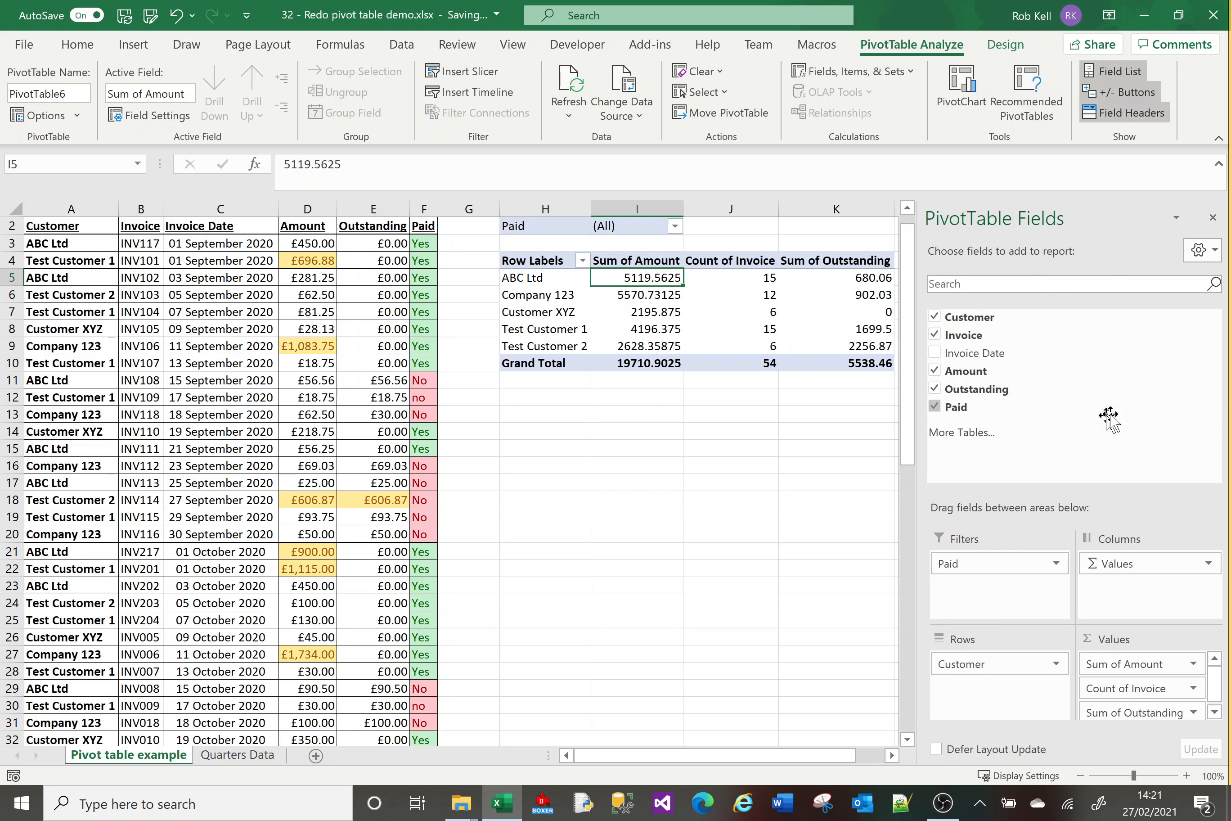
left_click(1211, 406)
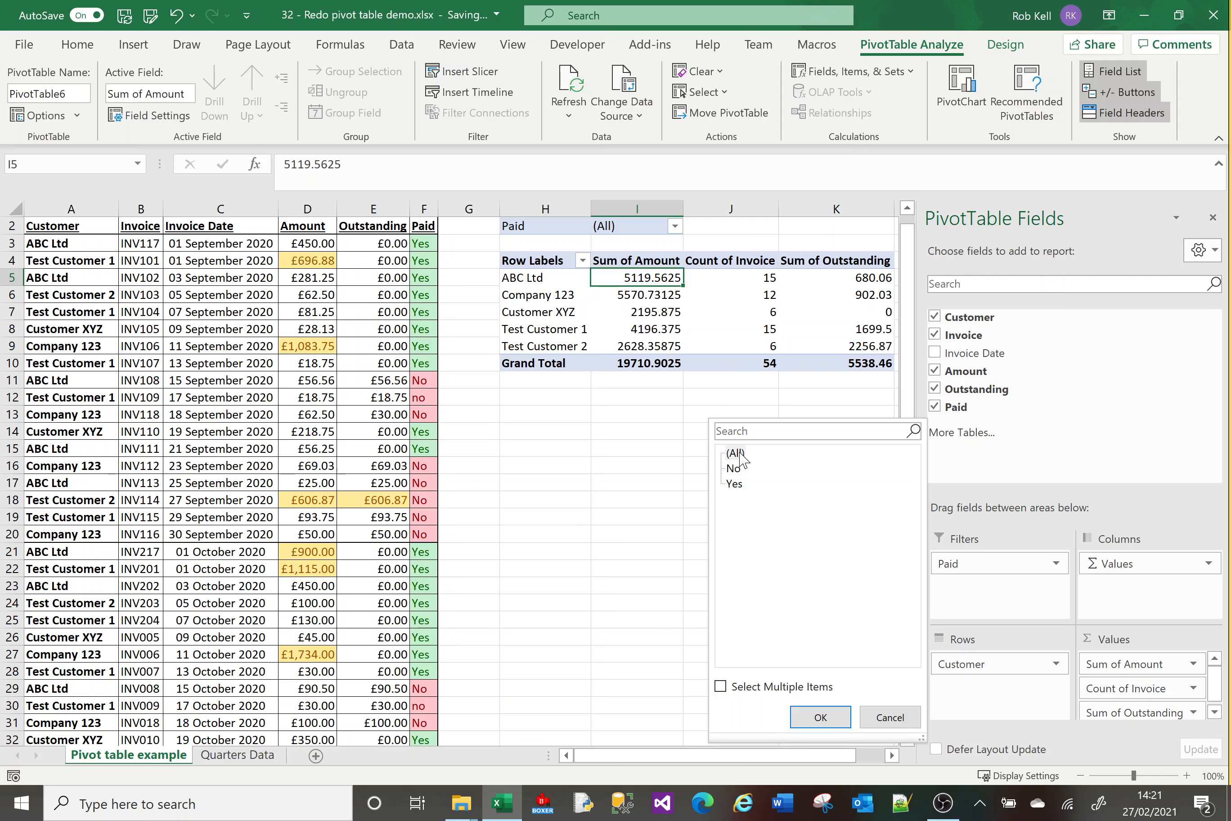
left_click(736, 484)
left_click(819, 717)
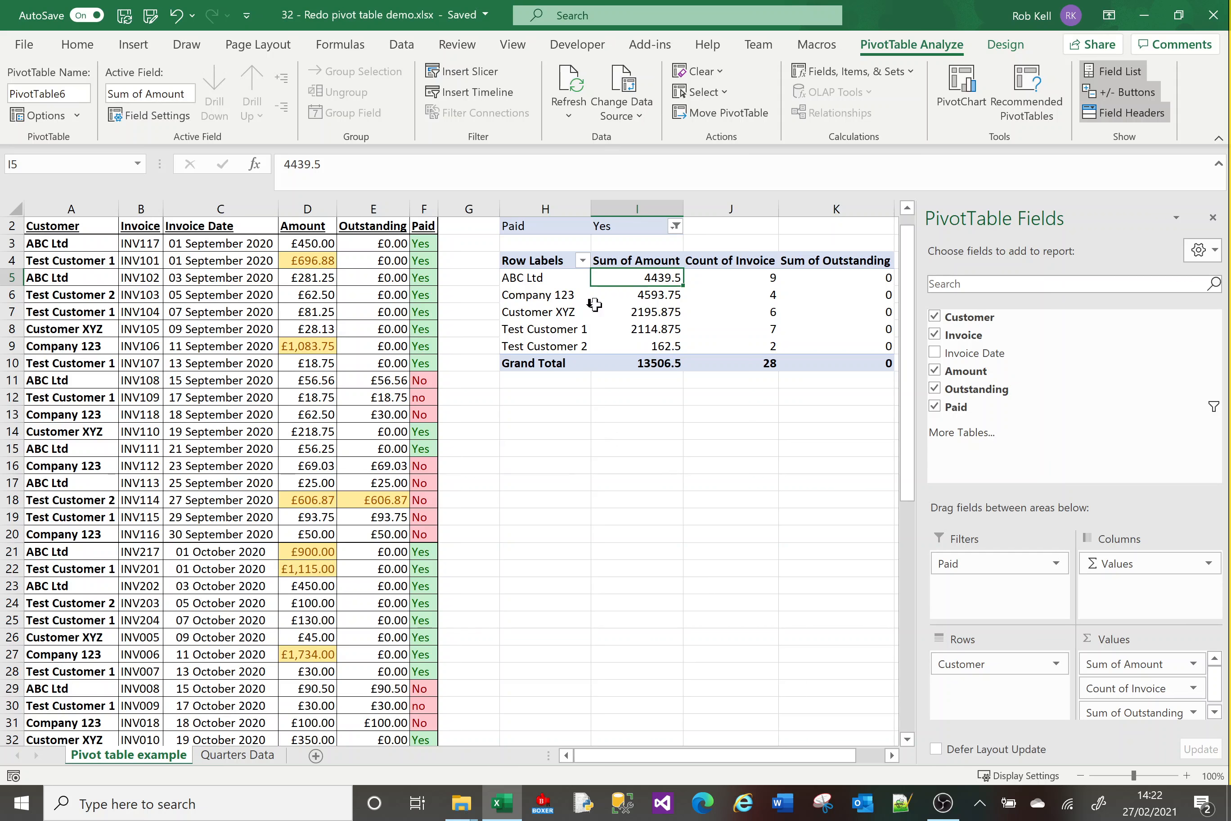
- Select cells inside and outside the PivotTable in turn to examine when its field list and tools are available
left_click(625, 589)
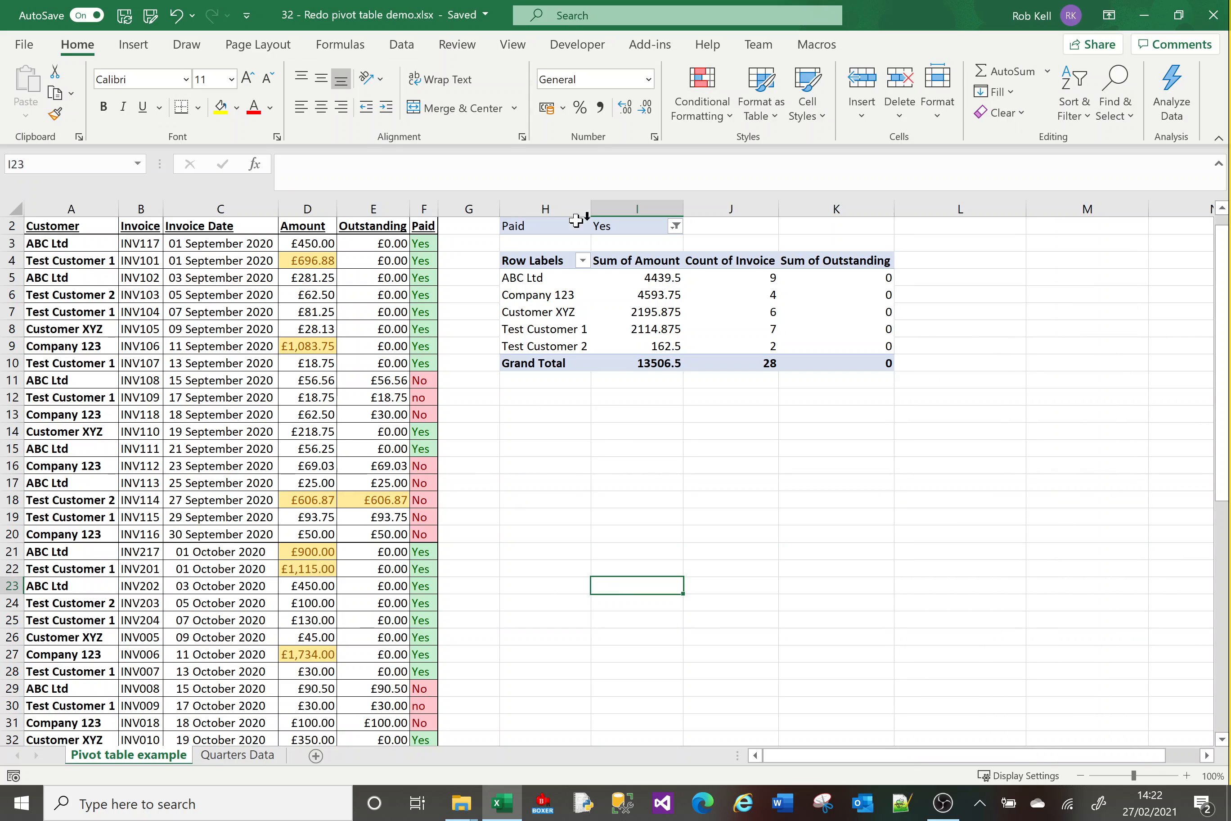
left_click(535, 294)
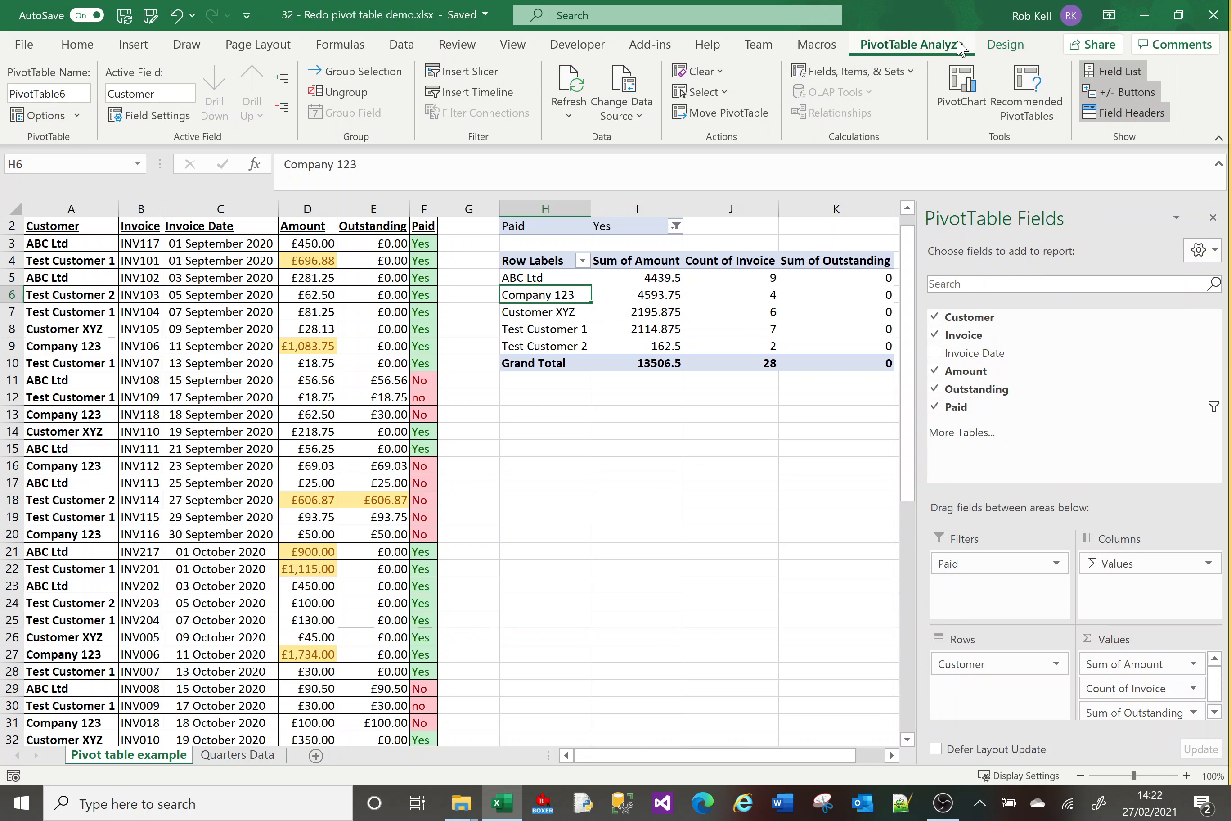
left_click(546, 479)
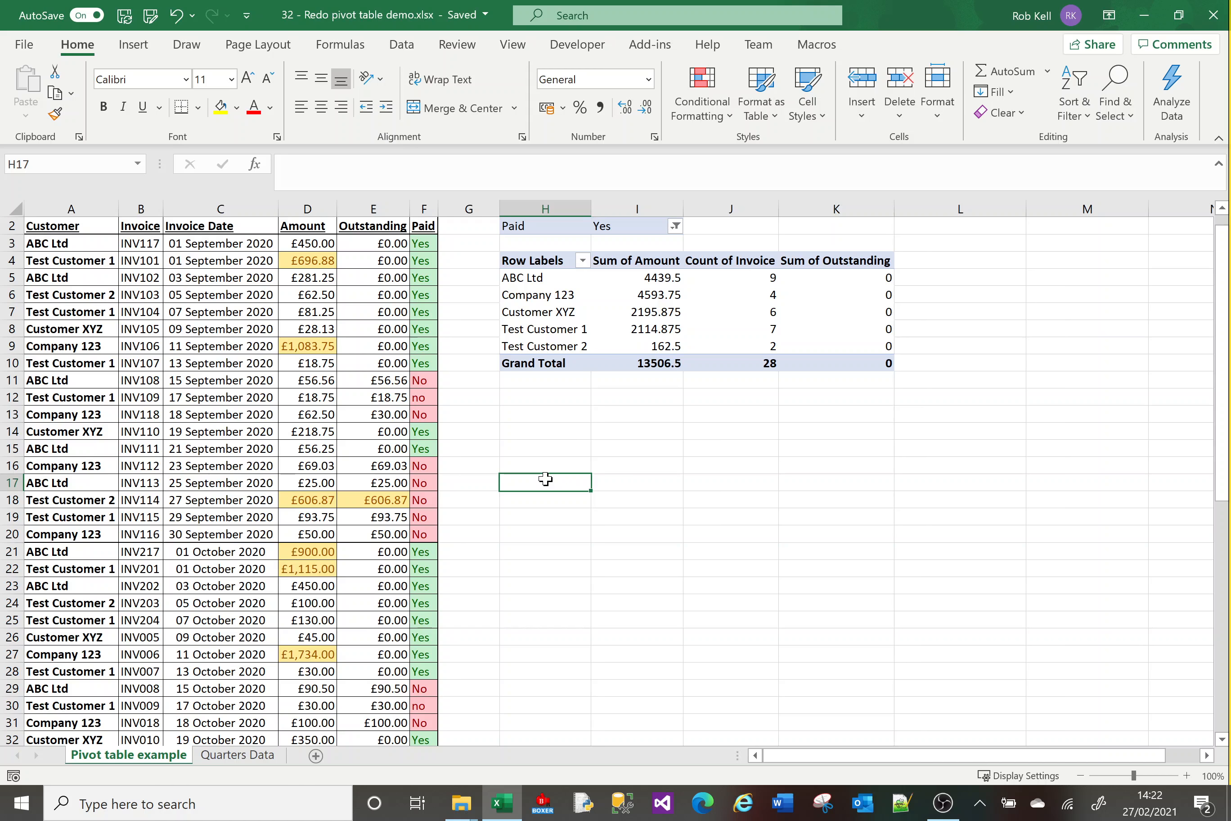
left_click(535, 289)
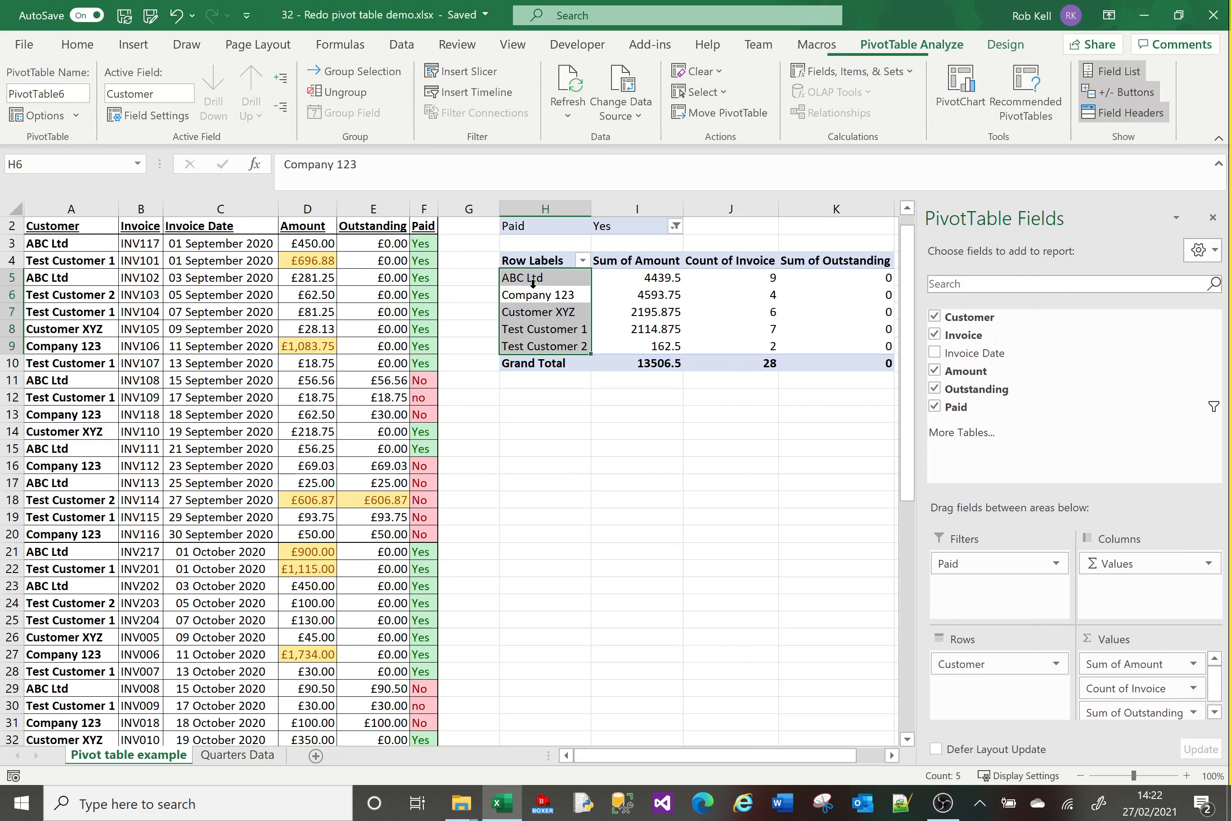
key("Return")
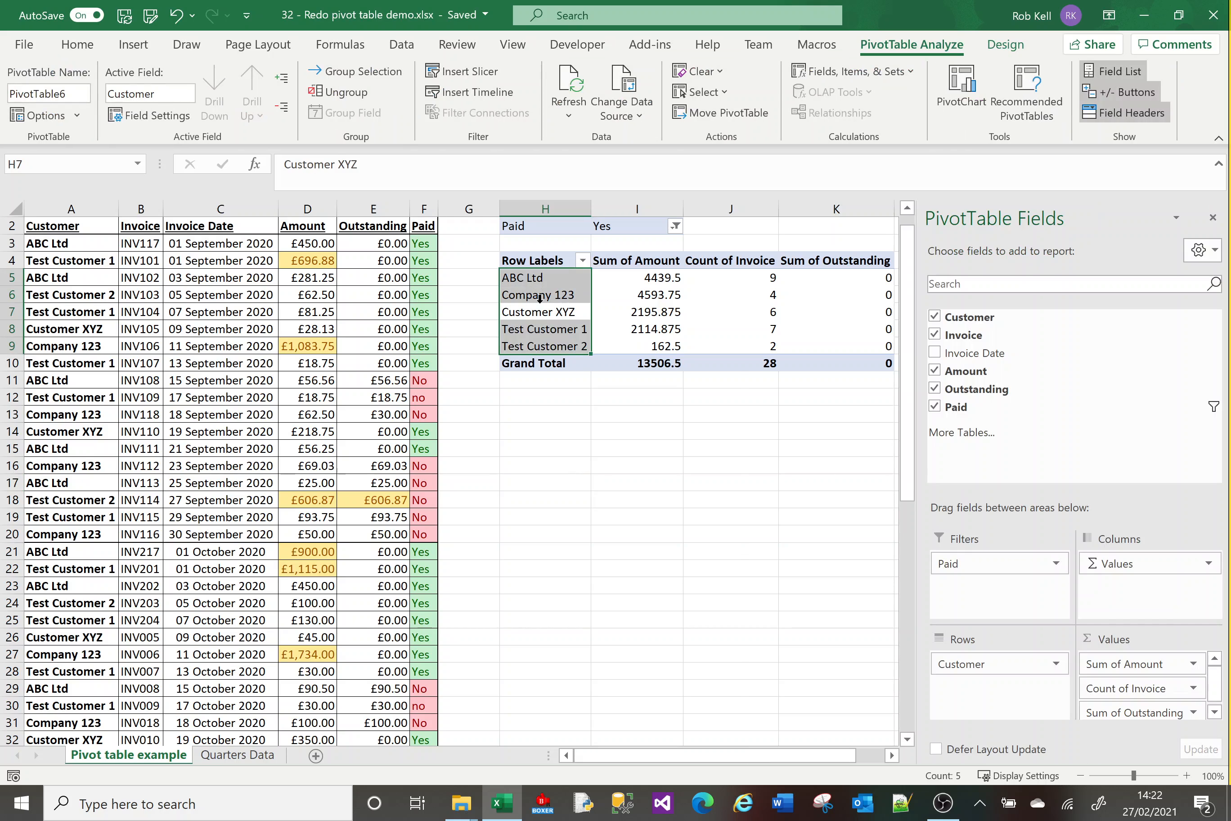
left_click(675, 295)
mouse_move(675, 294)
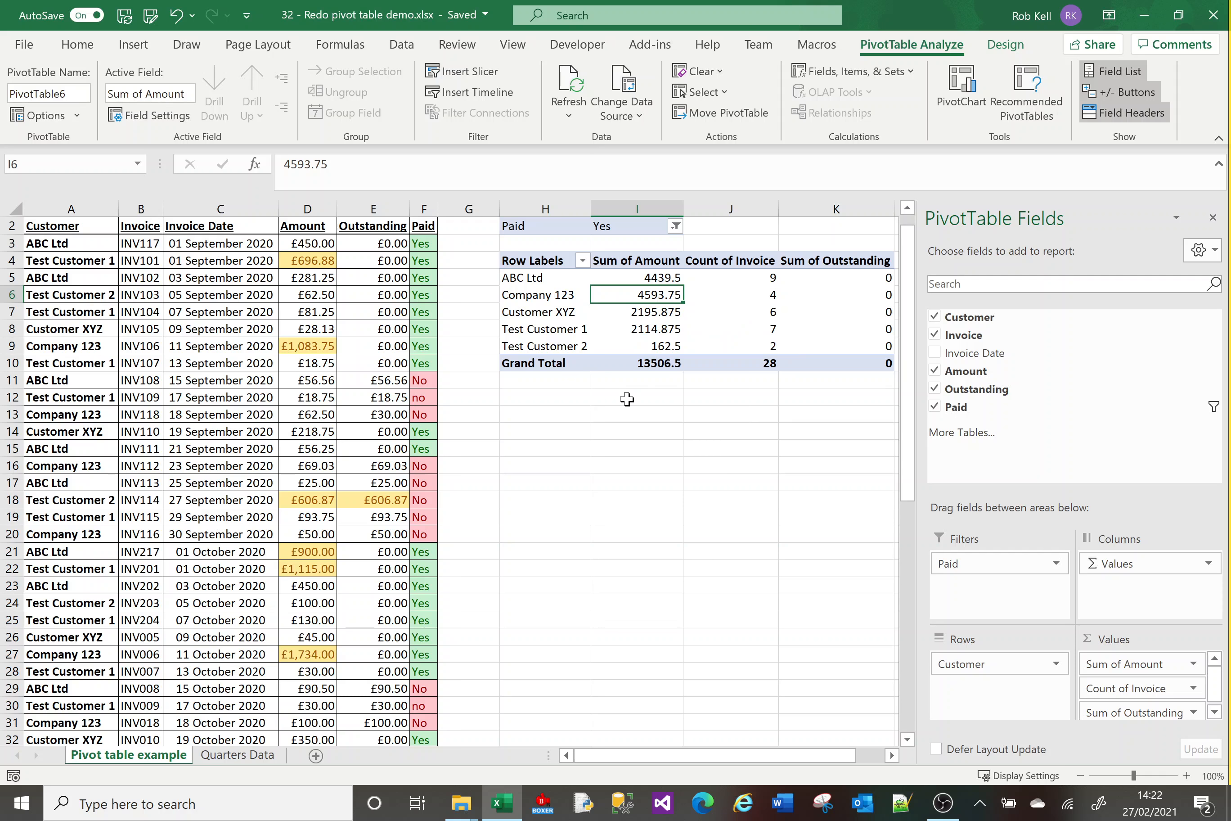
left_click(544, 516)
- Create another PivotTable from the invoice data range A2:F56, placed on a new worksheet
left_click(239, 384)
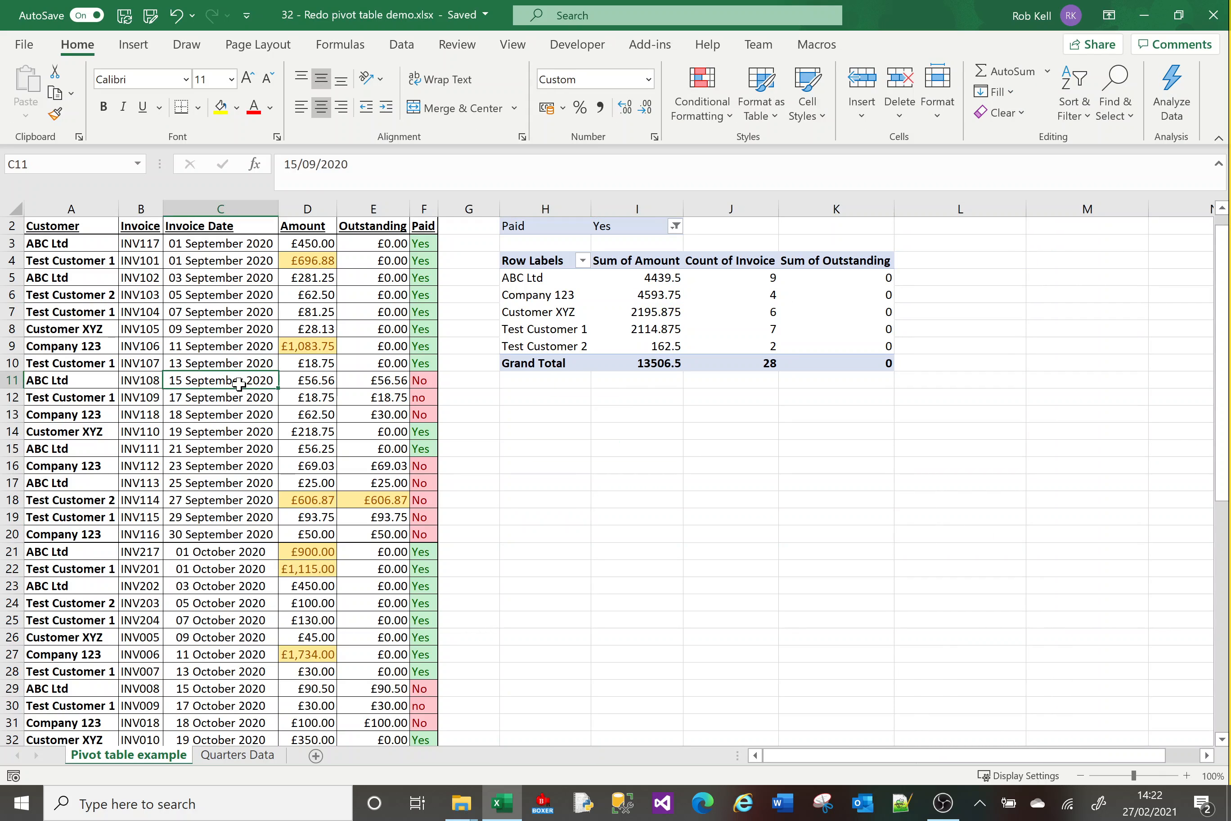
left_click(133, 44)
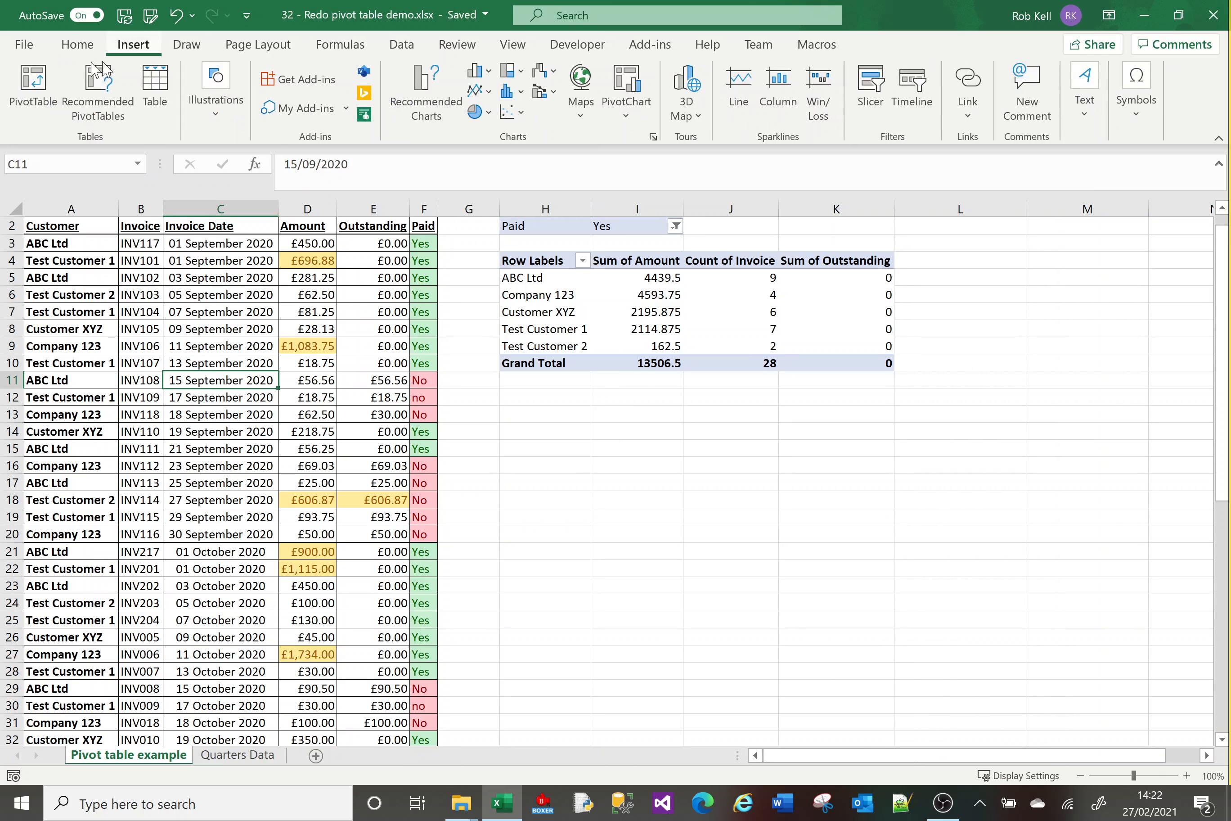
left_click(33, 84)
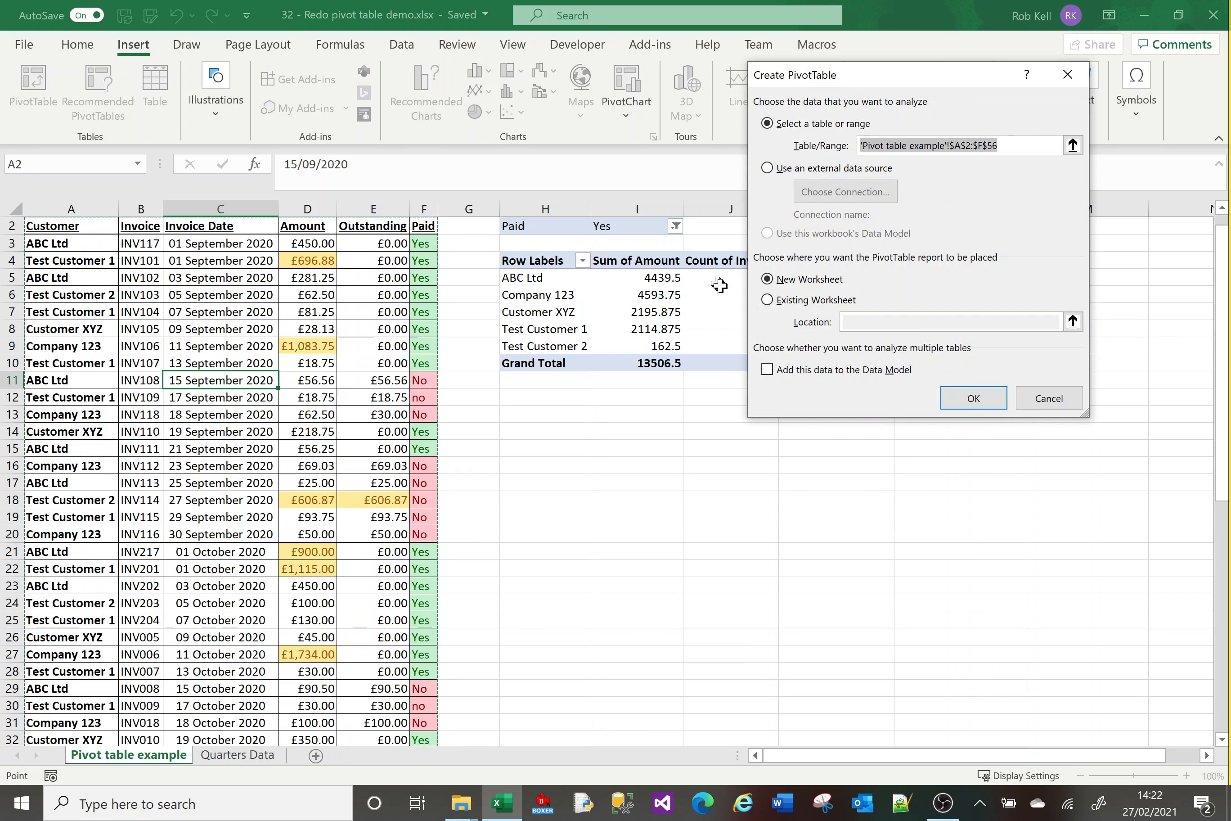
left_click(968, 401)
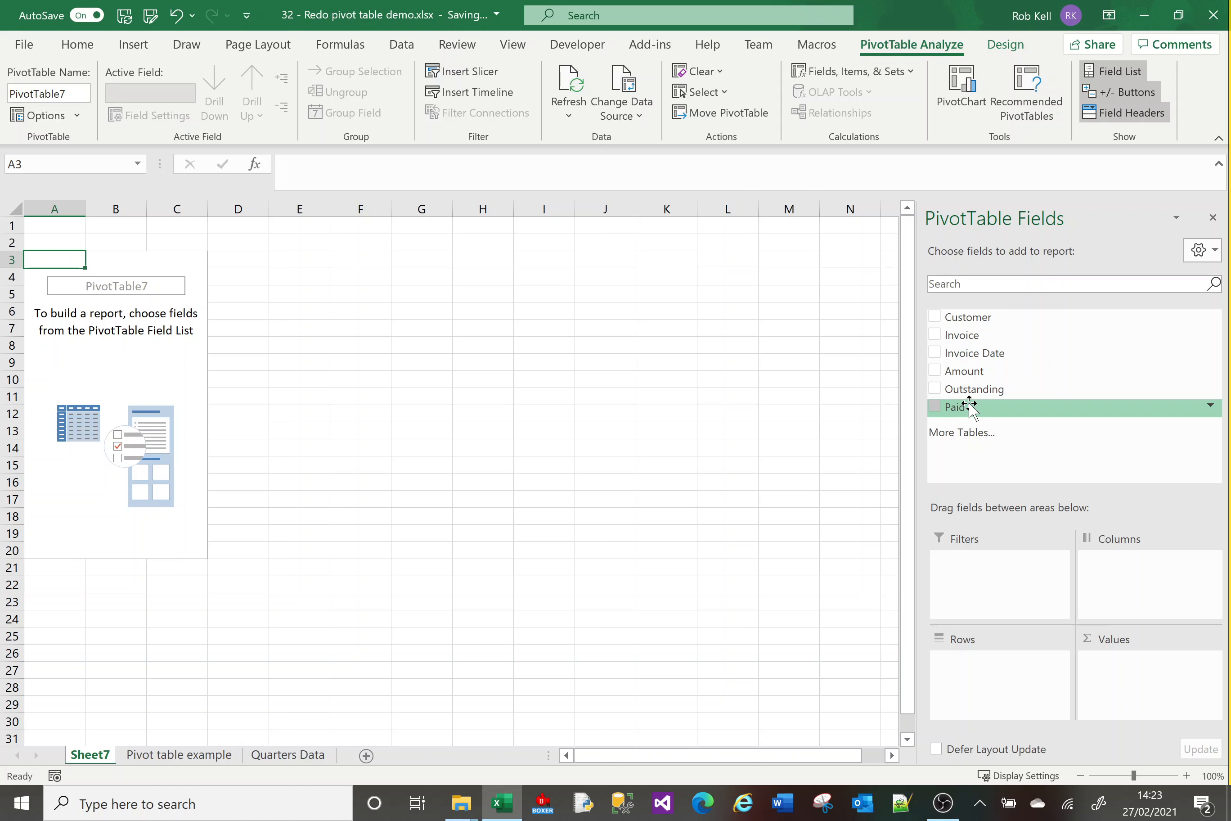
- Add Invoice Date as rows and Amount as values, and expand and collapse September to view its daily amounts
left_click(935, 353)
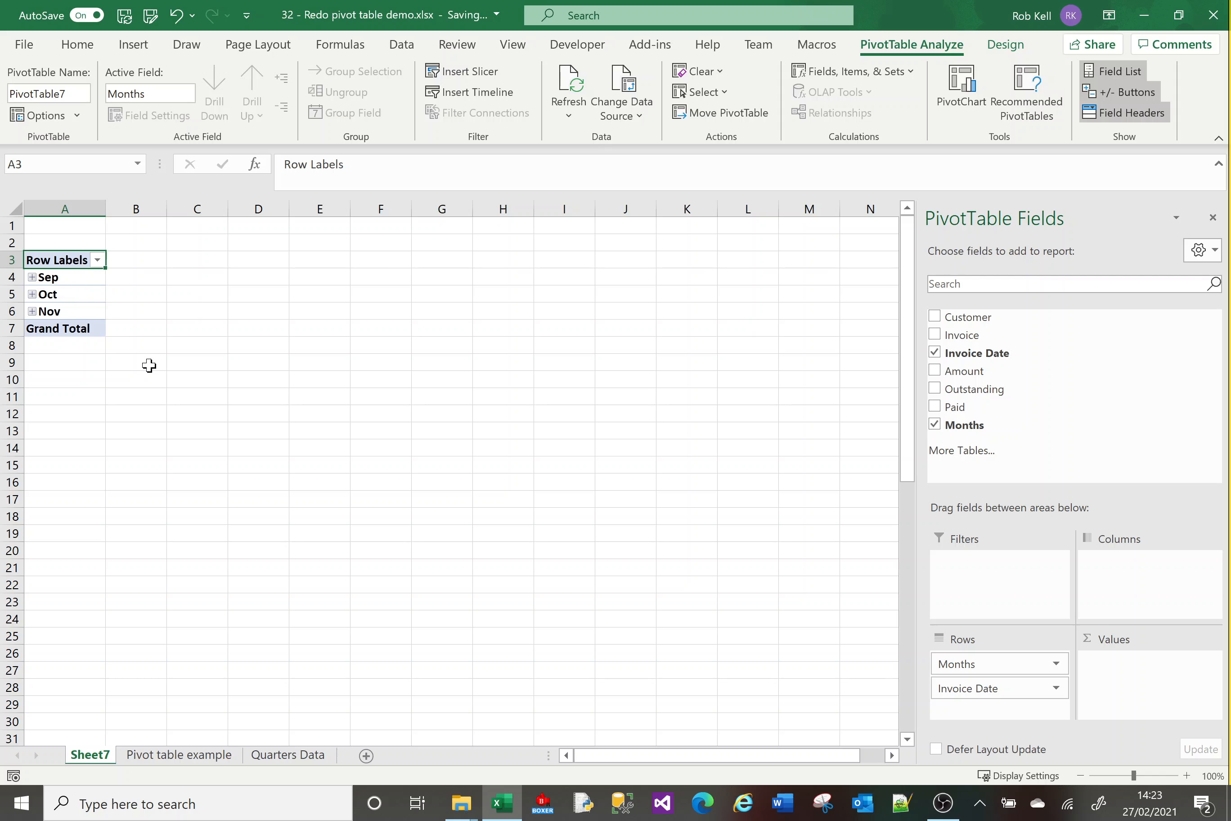
left_click(934, 371)
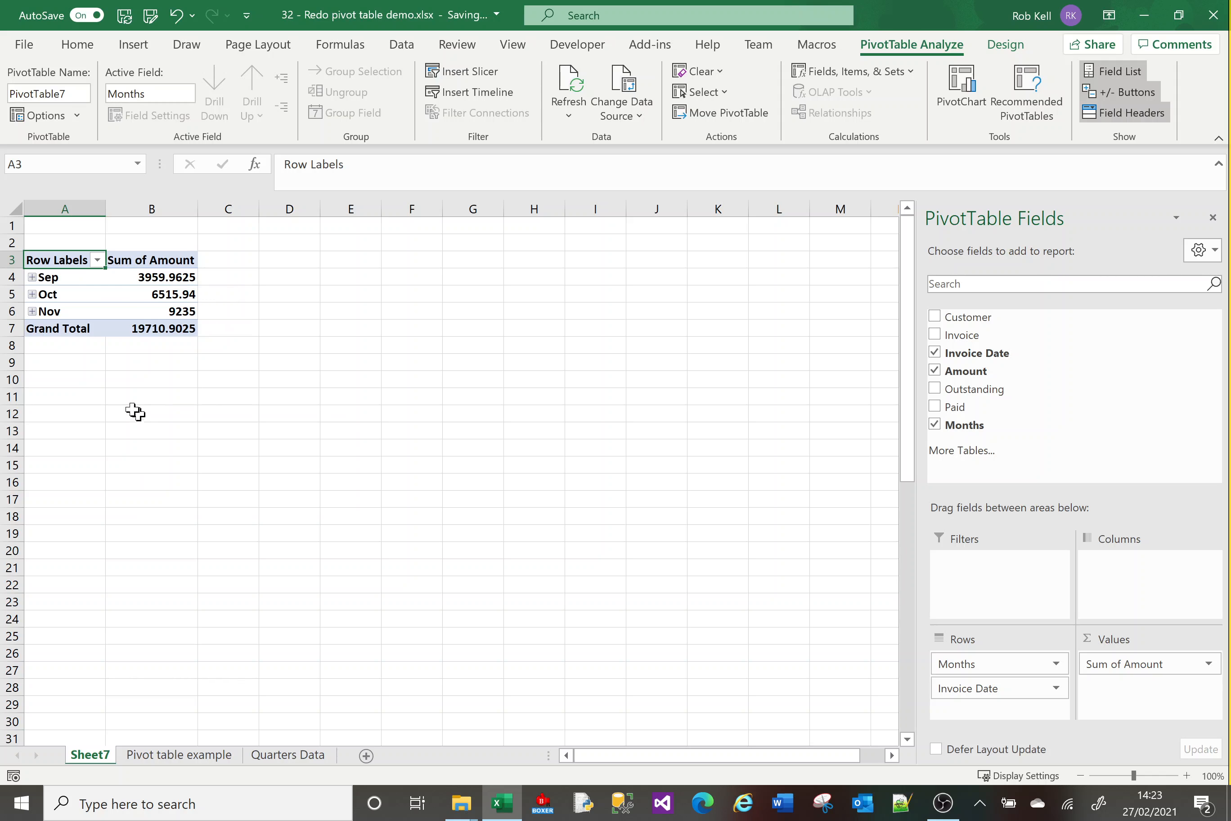
left_click(32, 277)
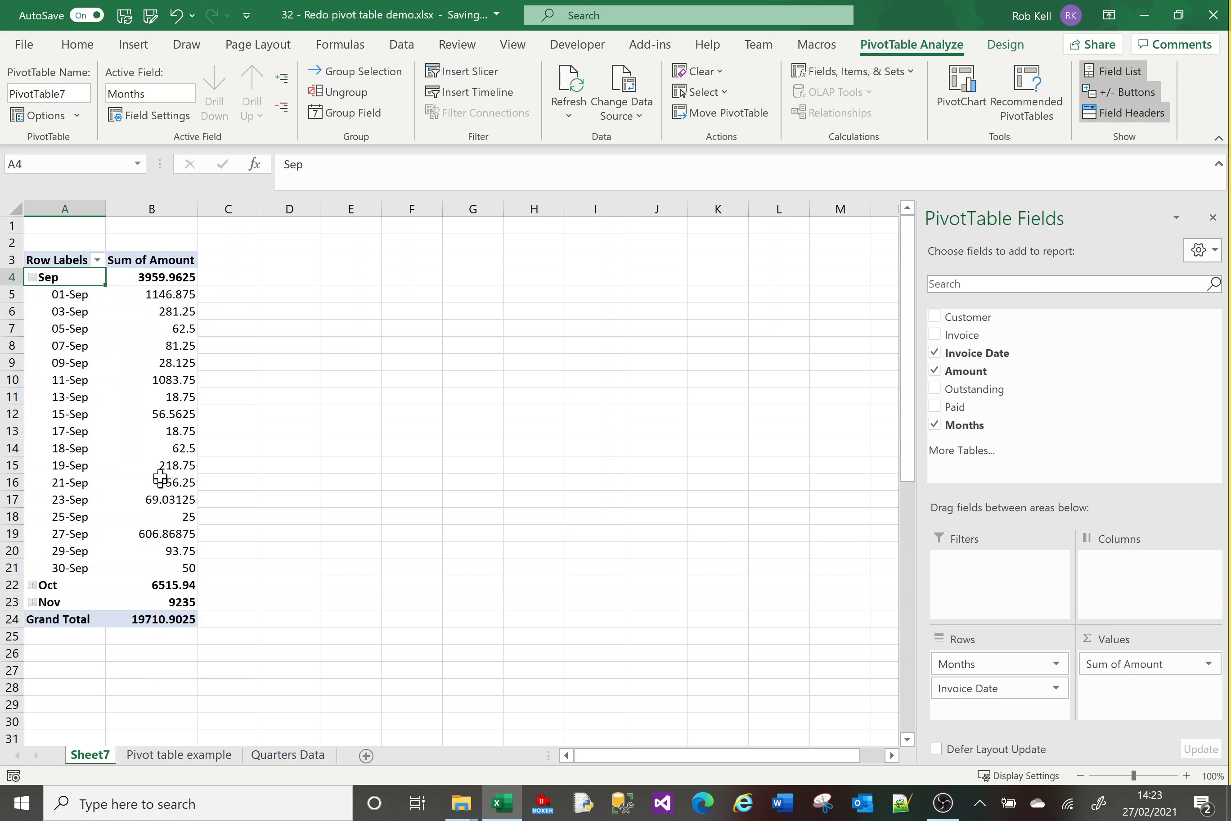
left_click(32, 277)
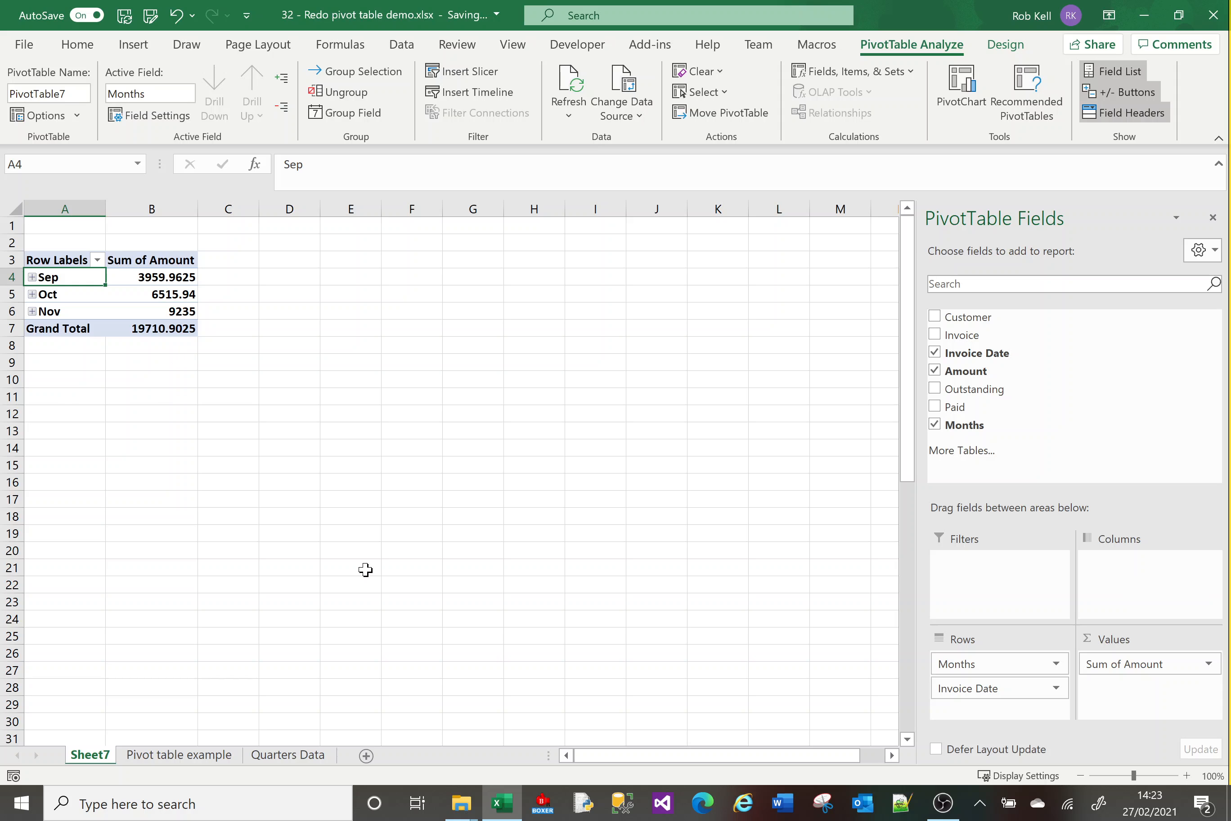
- Review the quarter headings and header row on the Quarters Data sheet and start a new PivotTable from its data
left_click(284, 761)
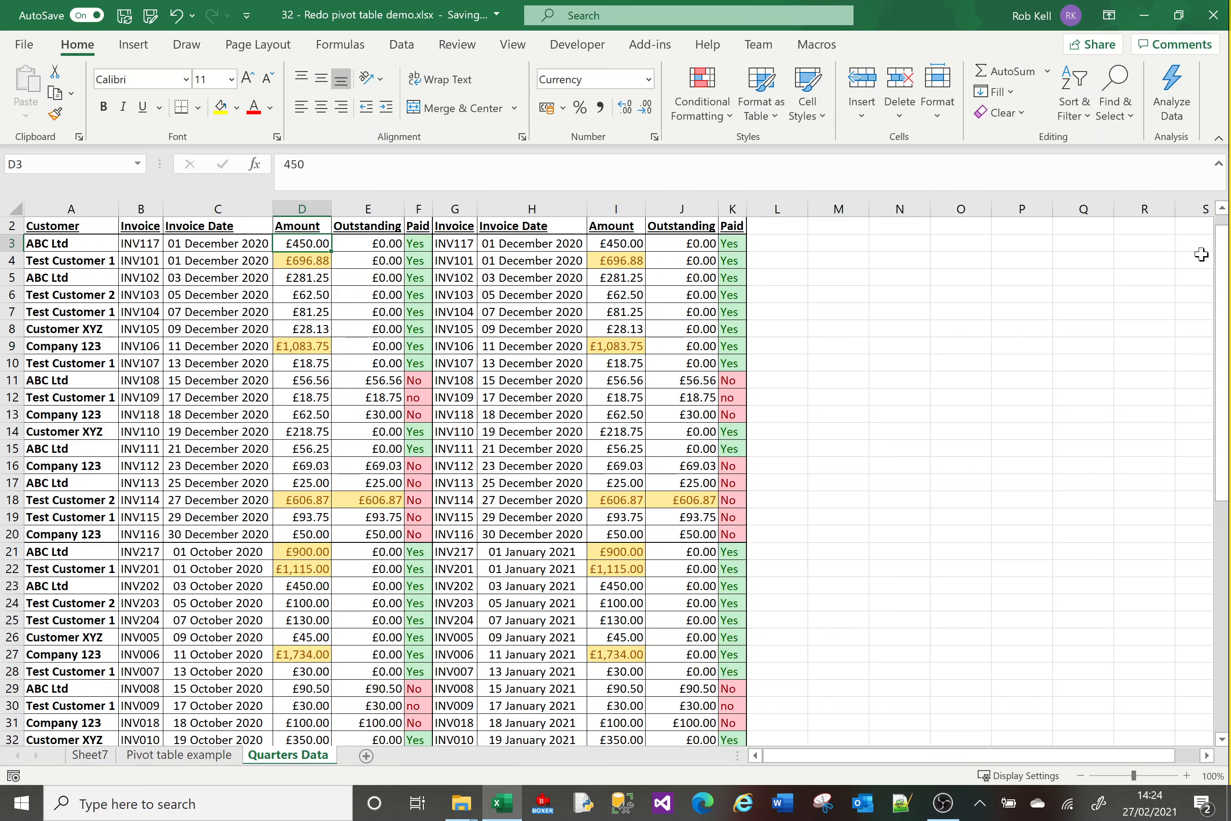
scroll(1224, 229, "up", 1)
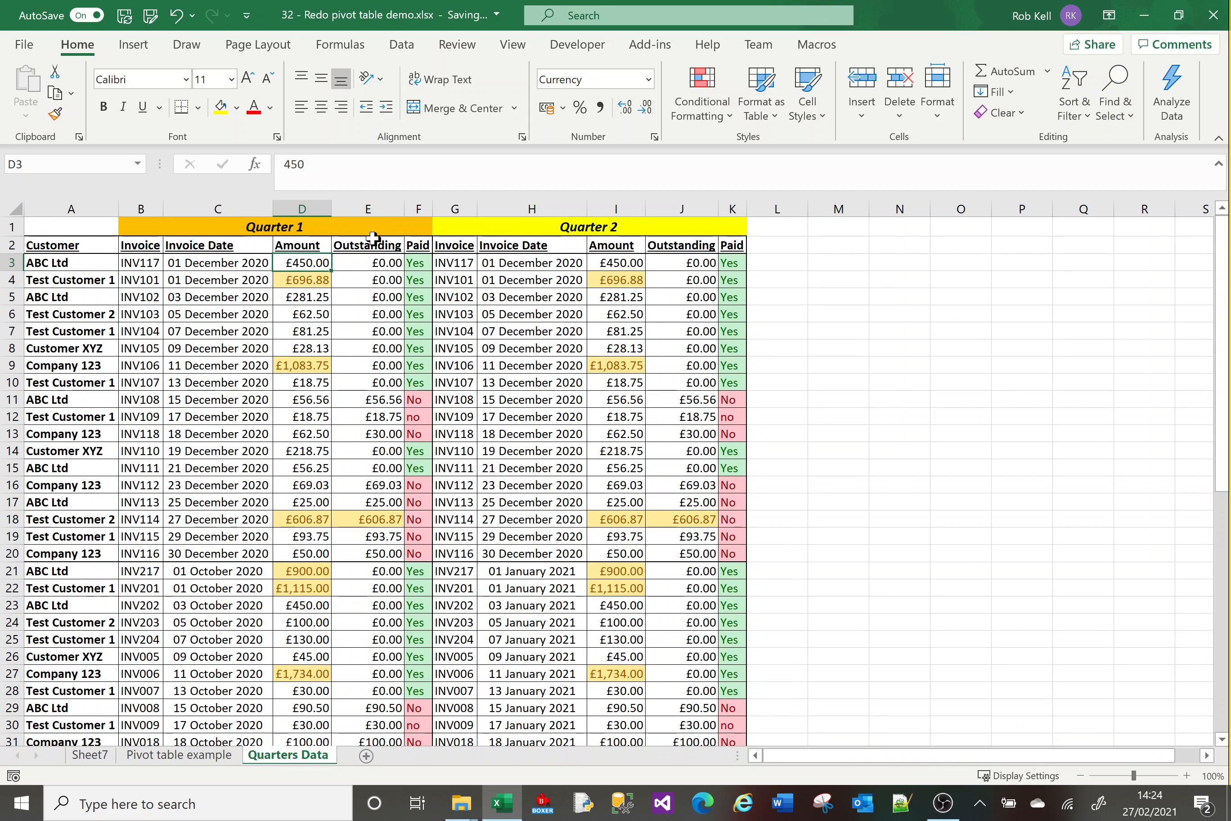
left_click(305, 229)
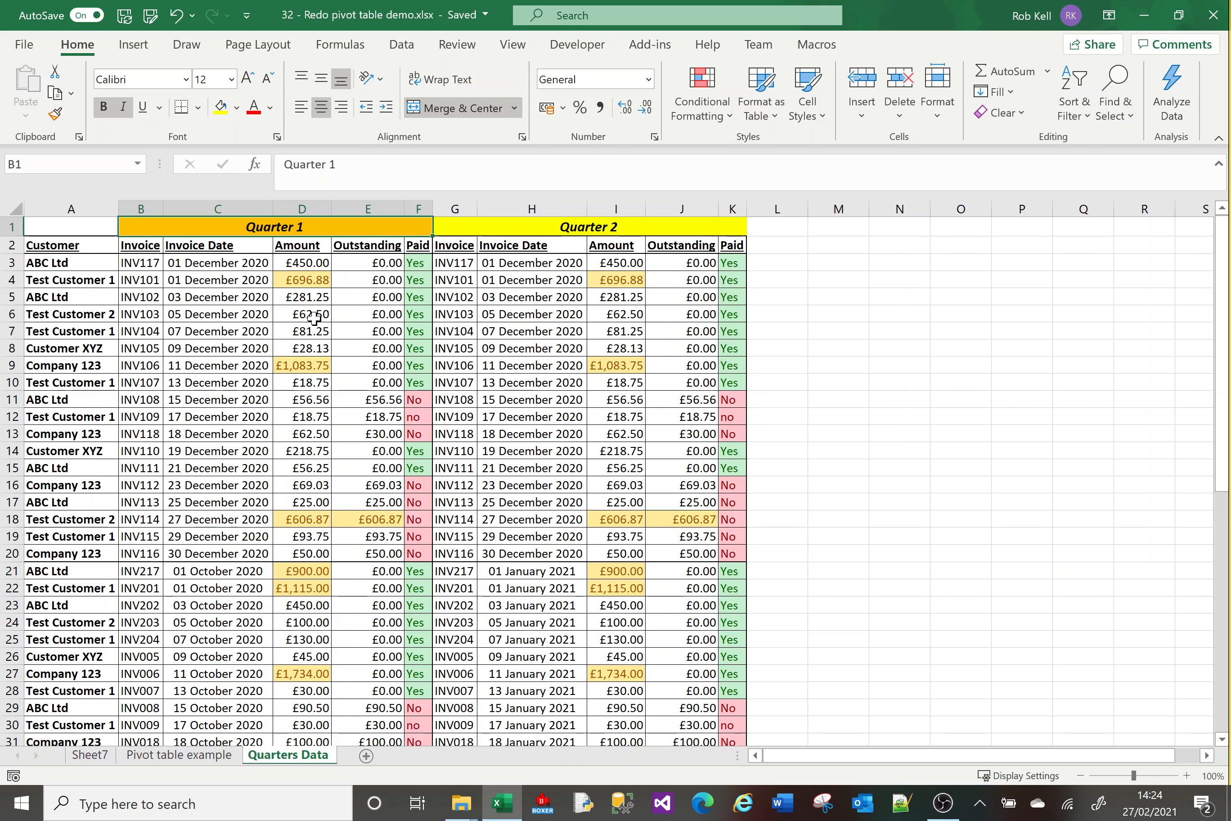
left_click(7, 244)
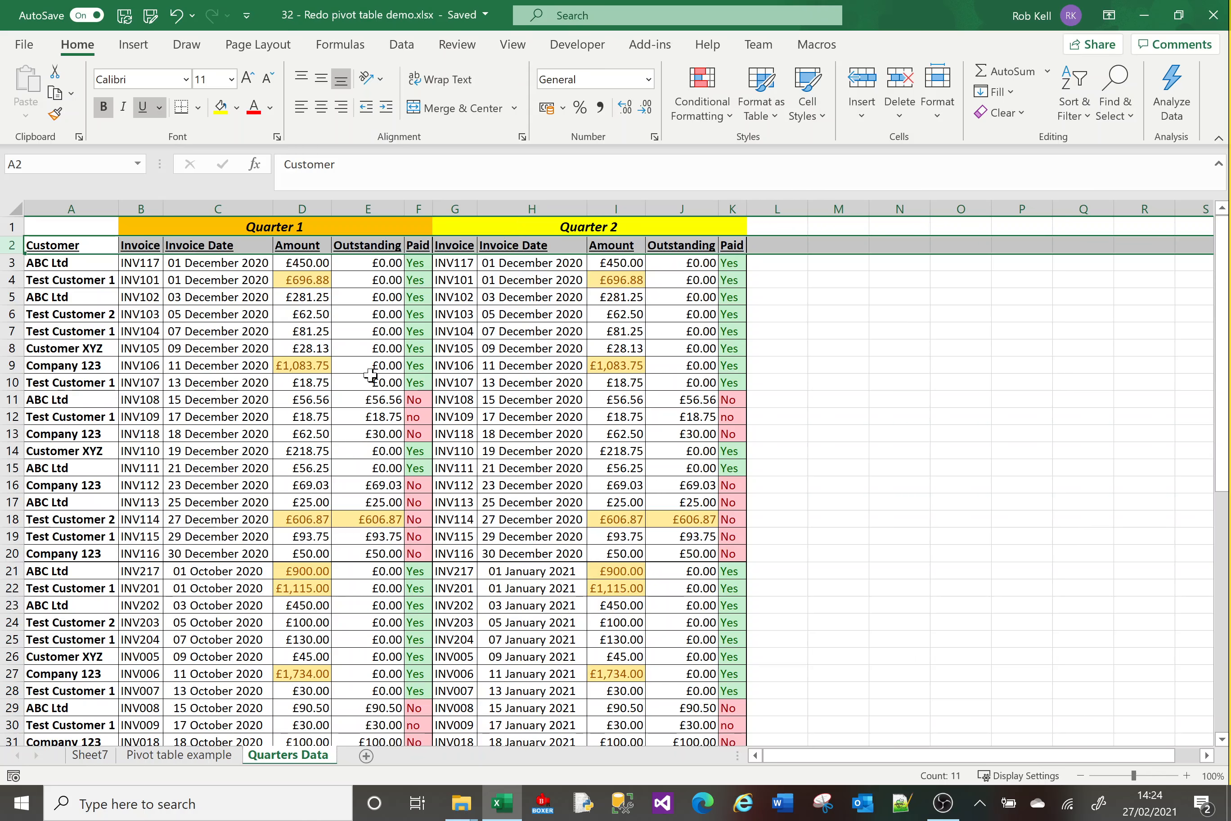
left_click(390, 385)
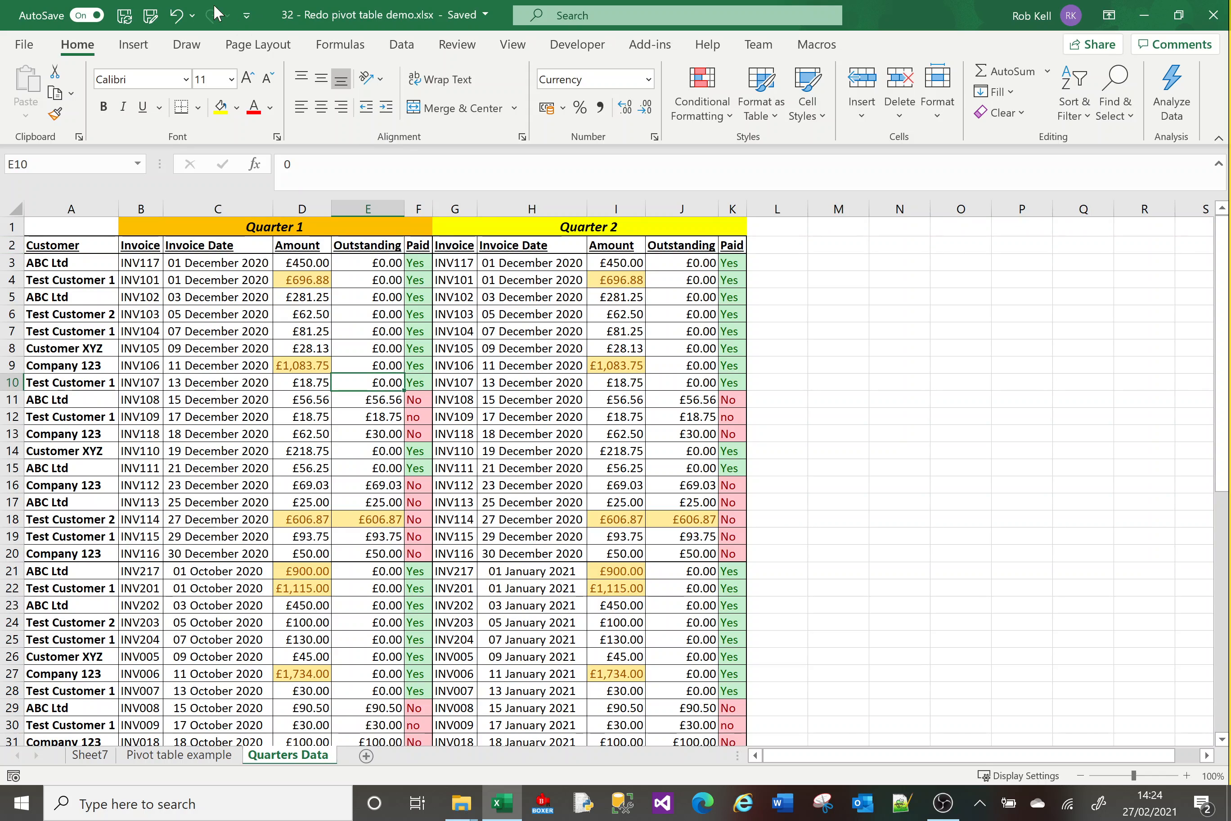
left_click(133, 45)
left_click(33, 89)
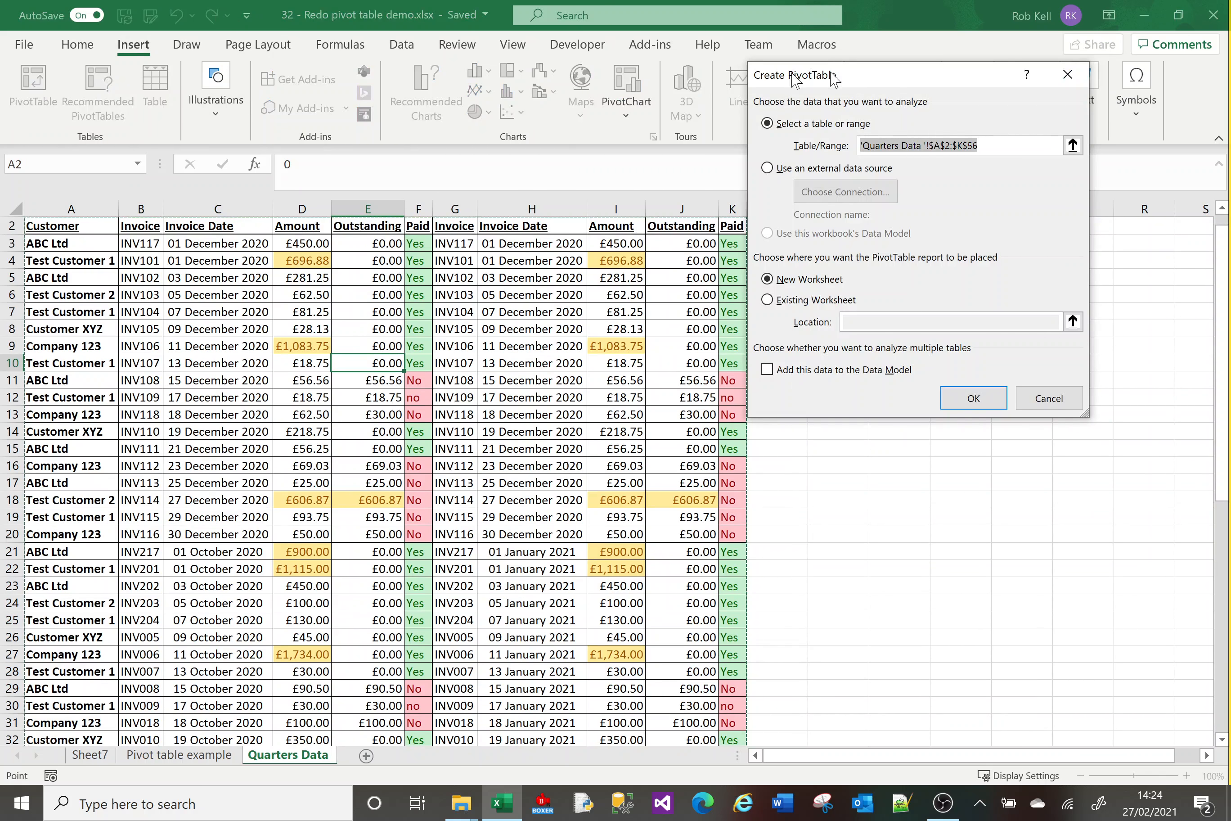
- Try to create the PivotTable with the source range A1:K56, which includes the merged quarter headings row
left_click(981, 141)
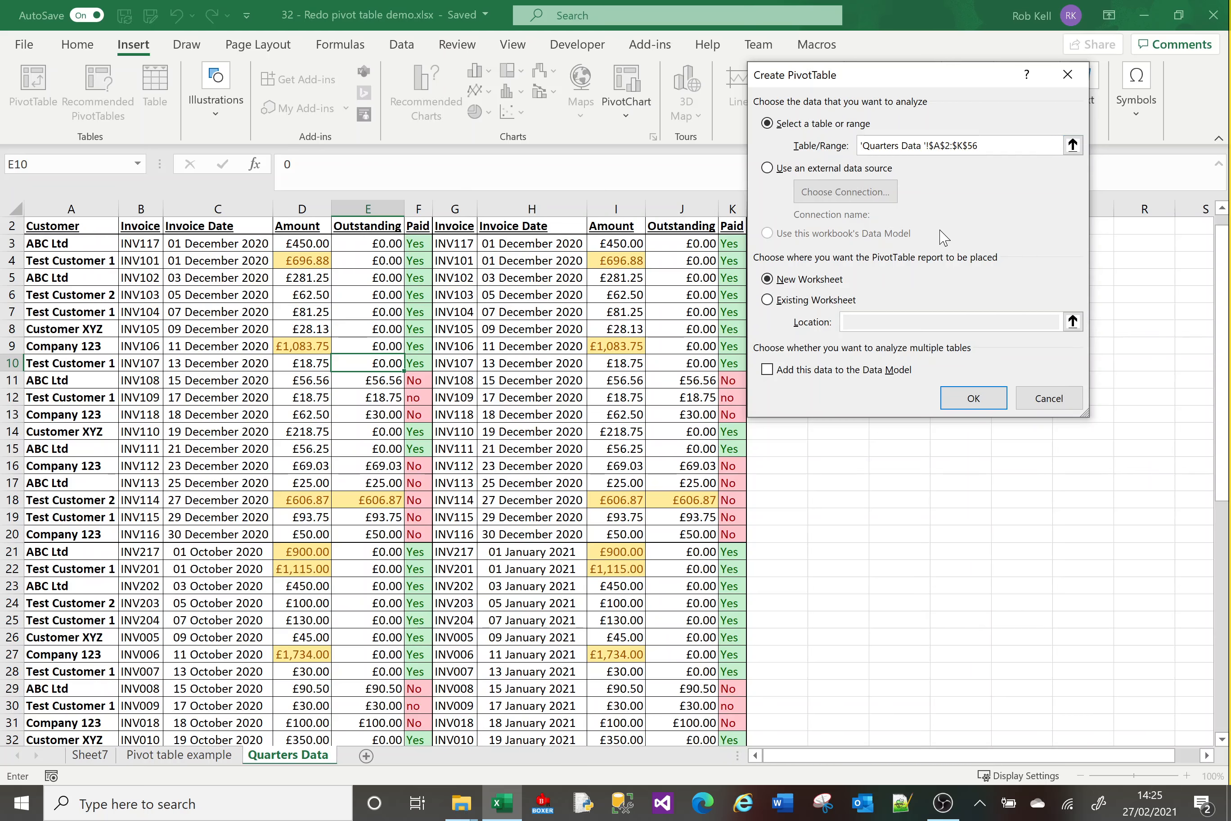
key("BackSpace")
left_click(973, 397)
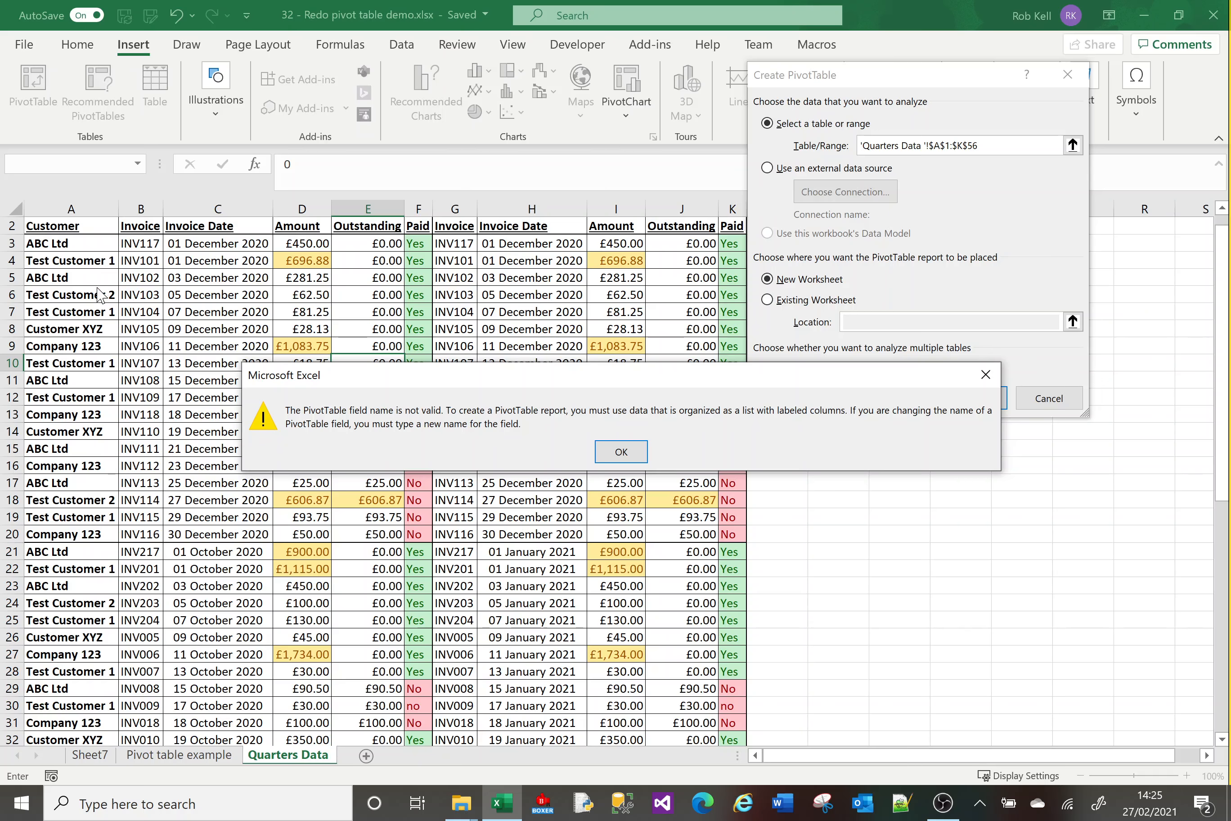
left_click(621, 451)
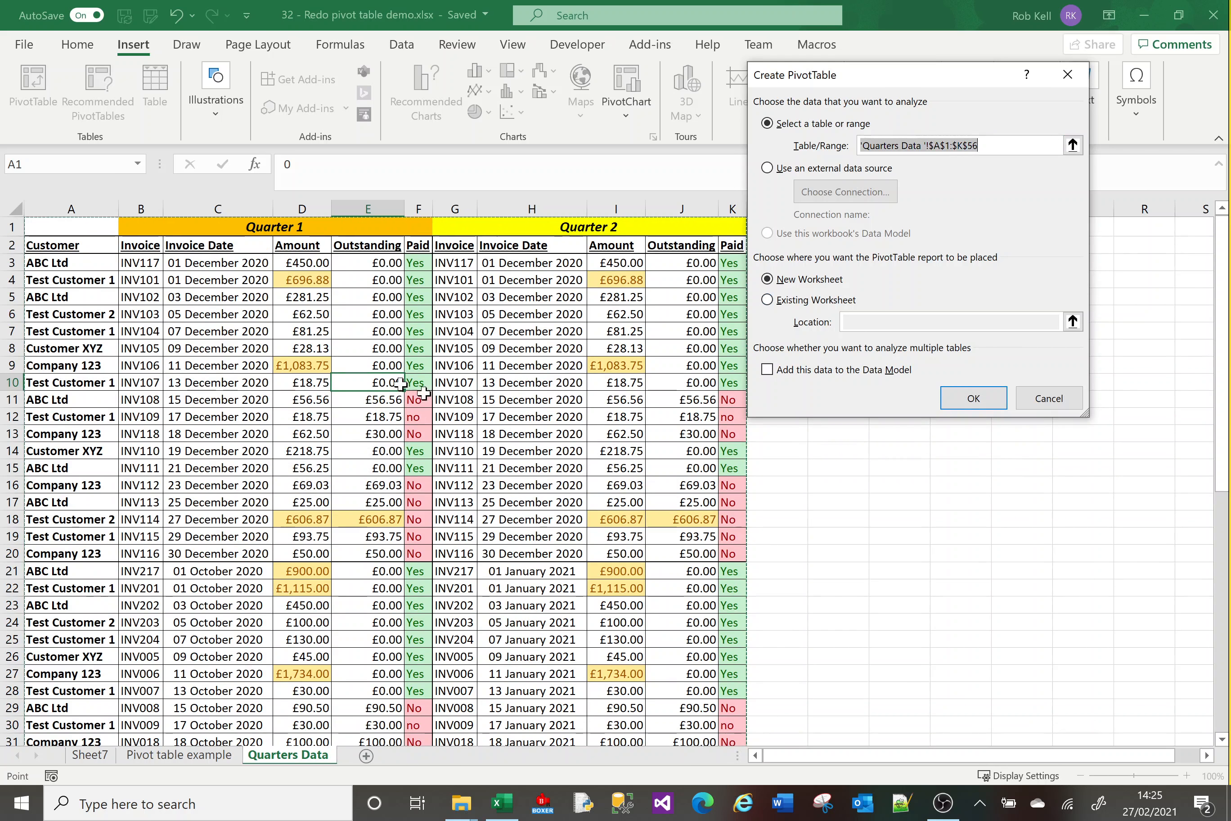
- Set the source range to A2:K56 of Quarters Data and create the PivotTable on a new worksheet
left_click(950, 147)
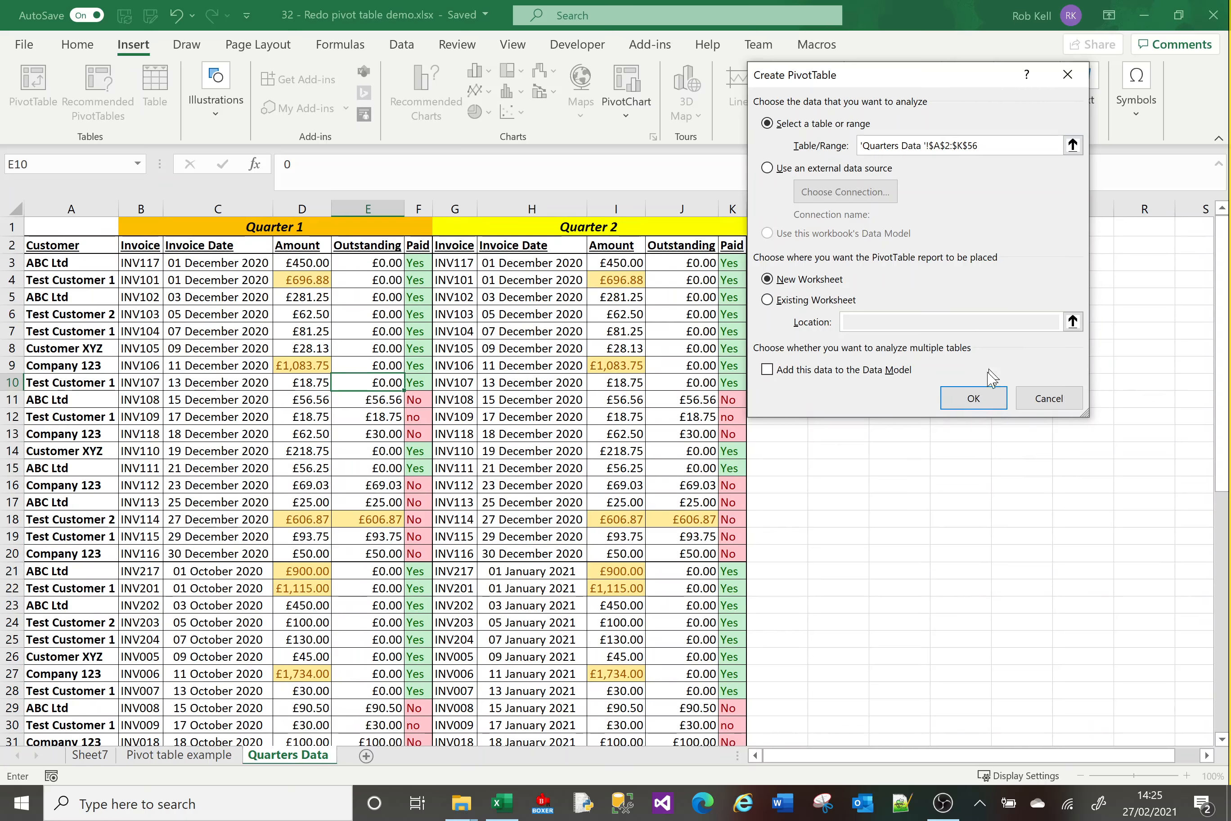
left_click(972, 398)
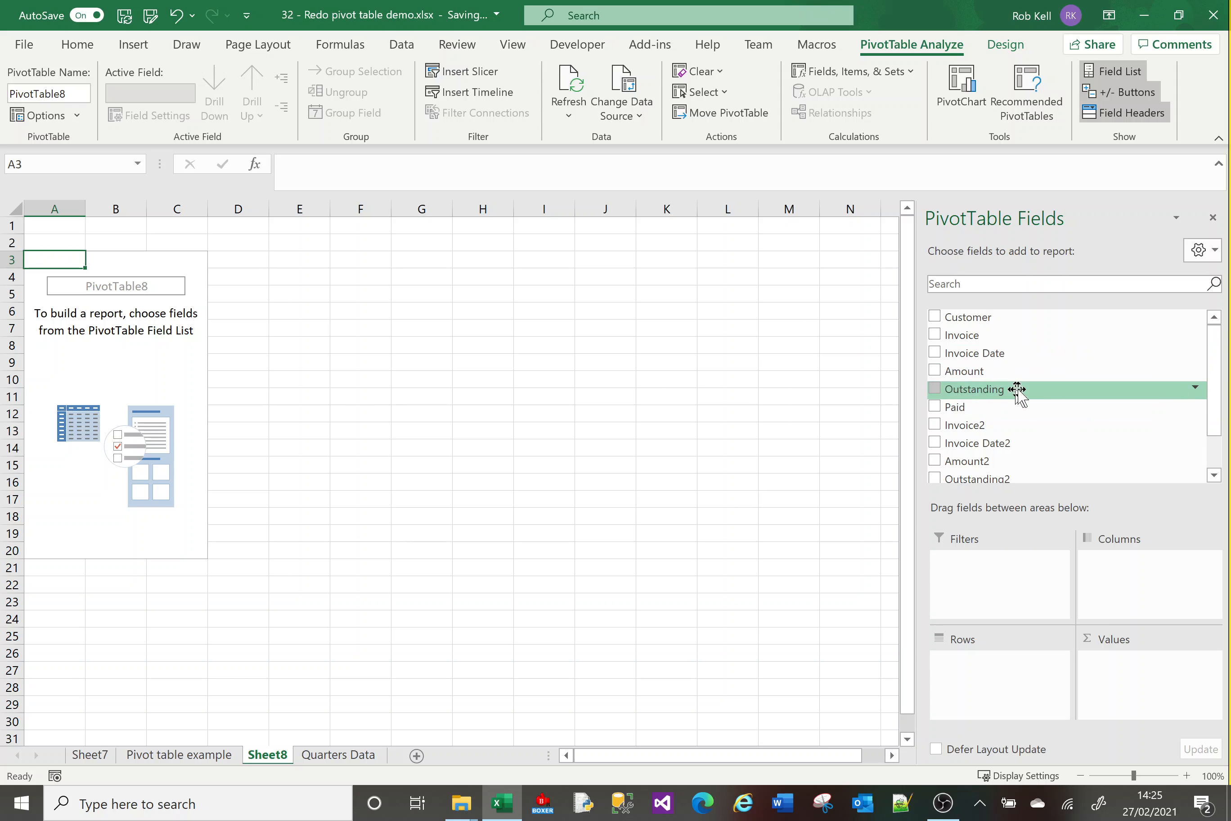
- Add Customer as rows and the Amount and Amount2 fields as summed values in the new PivotTable
scroll(1060, 377, "down", 3)
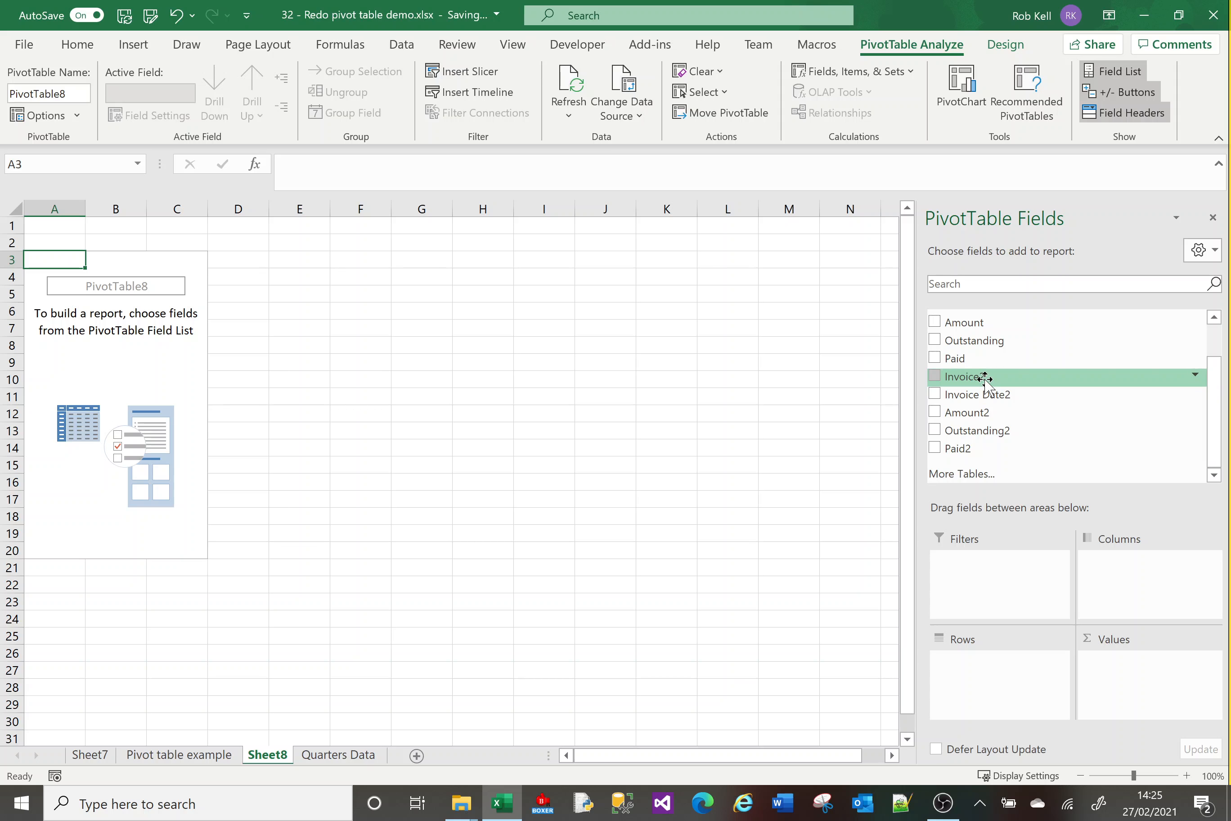
scroll(1190, 342, "up", 3)
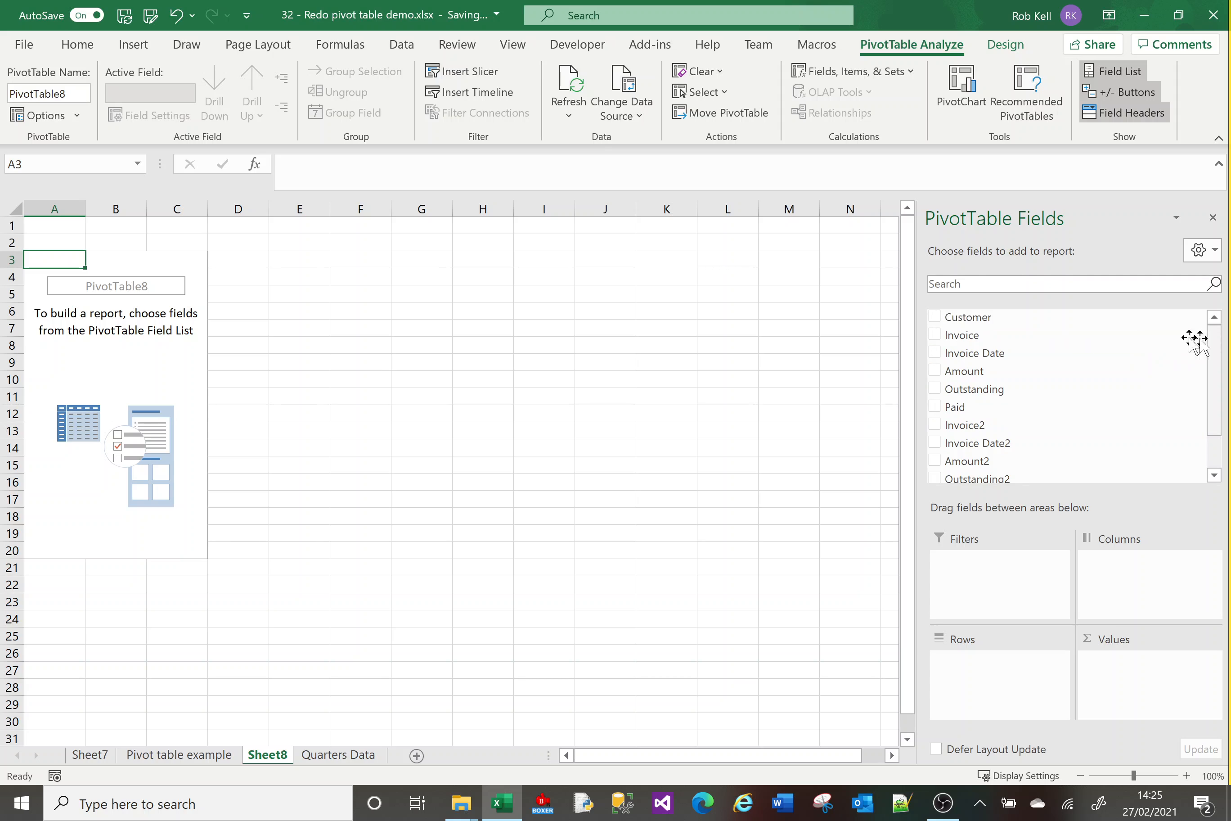
left_click(936, 317)
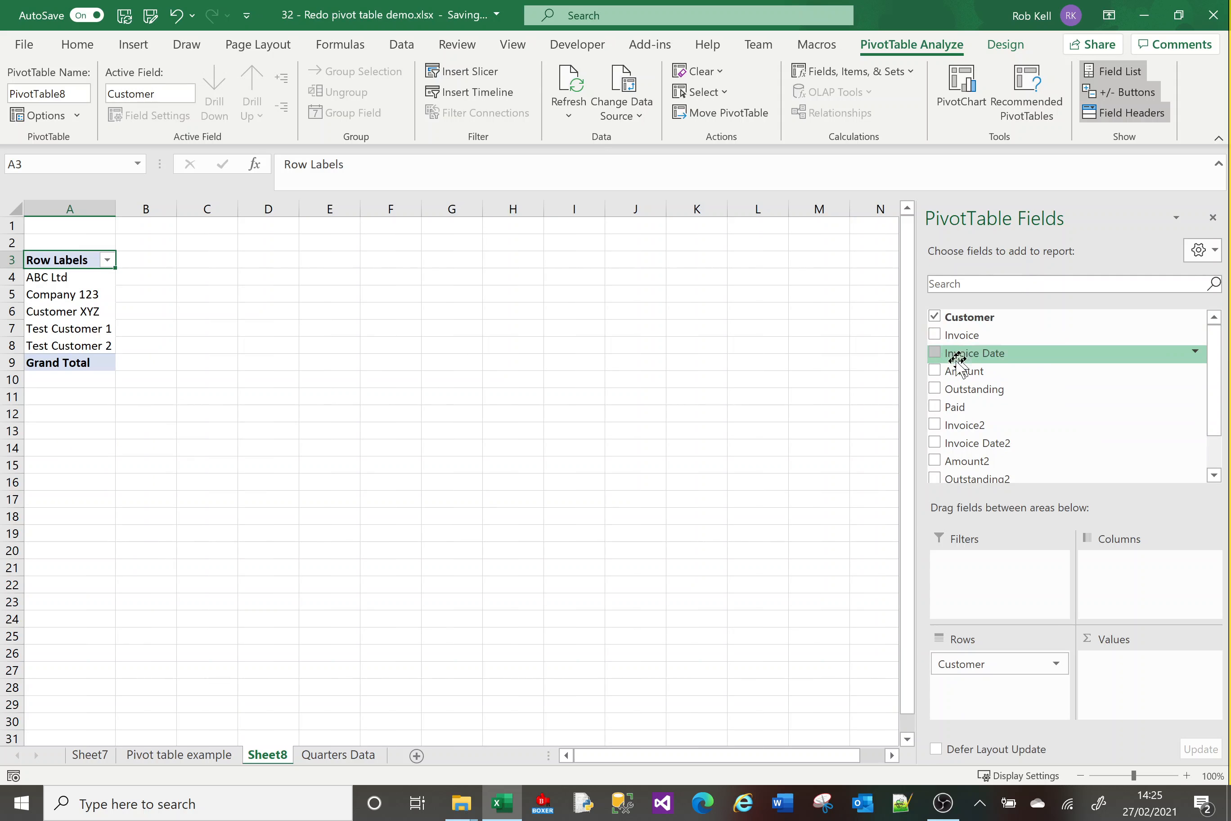
left_click(935, 371)
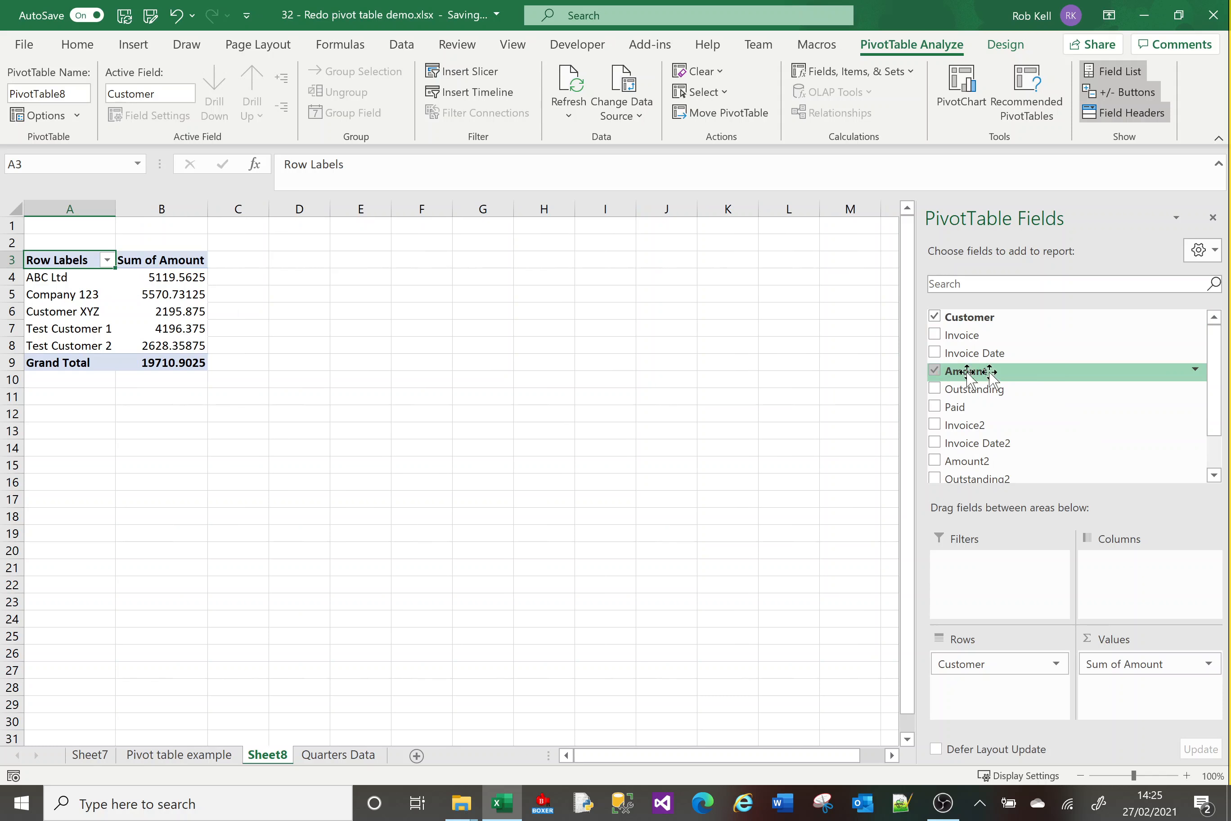
left_click(935, 461)
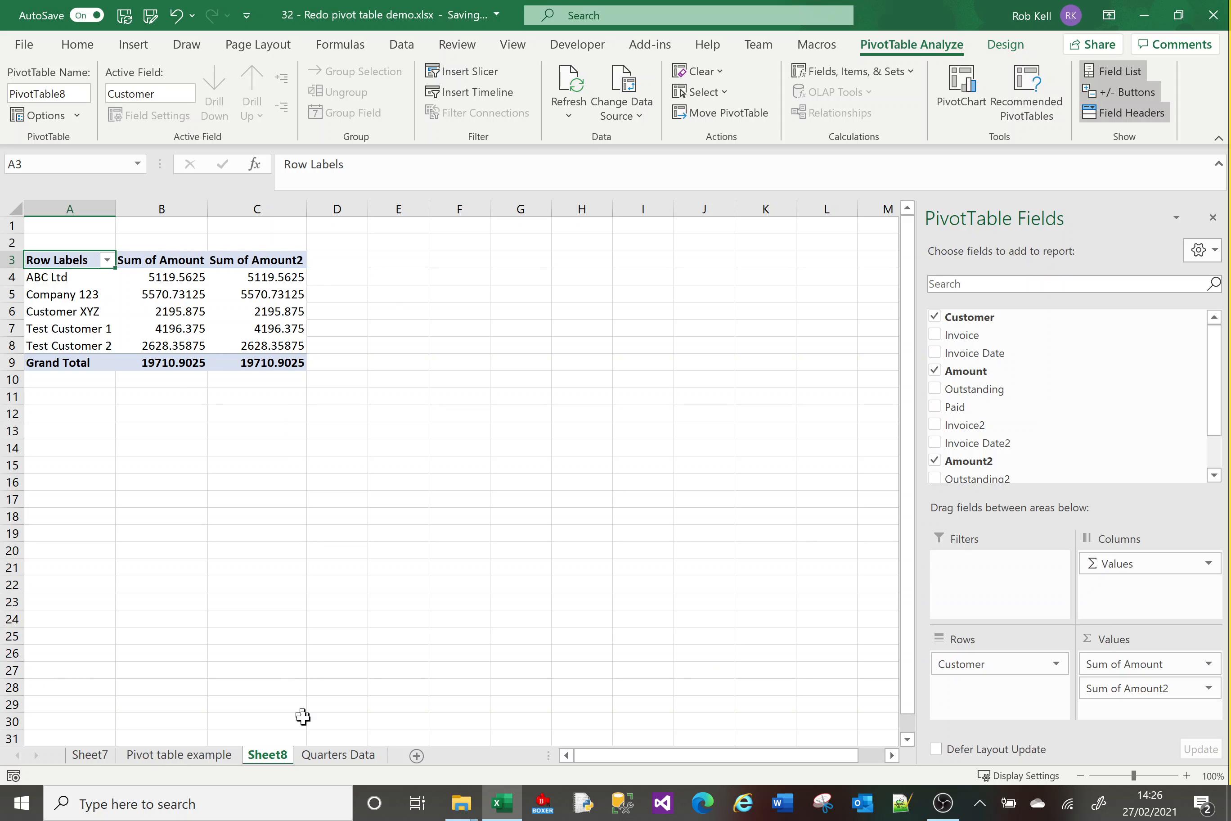
- Rename the Quarter 1 Amount header in cell D2 of the Quarters Data sheet to "QTR1 Amount"
left_click(326, 758)
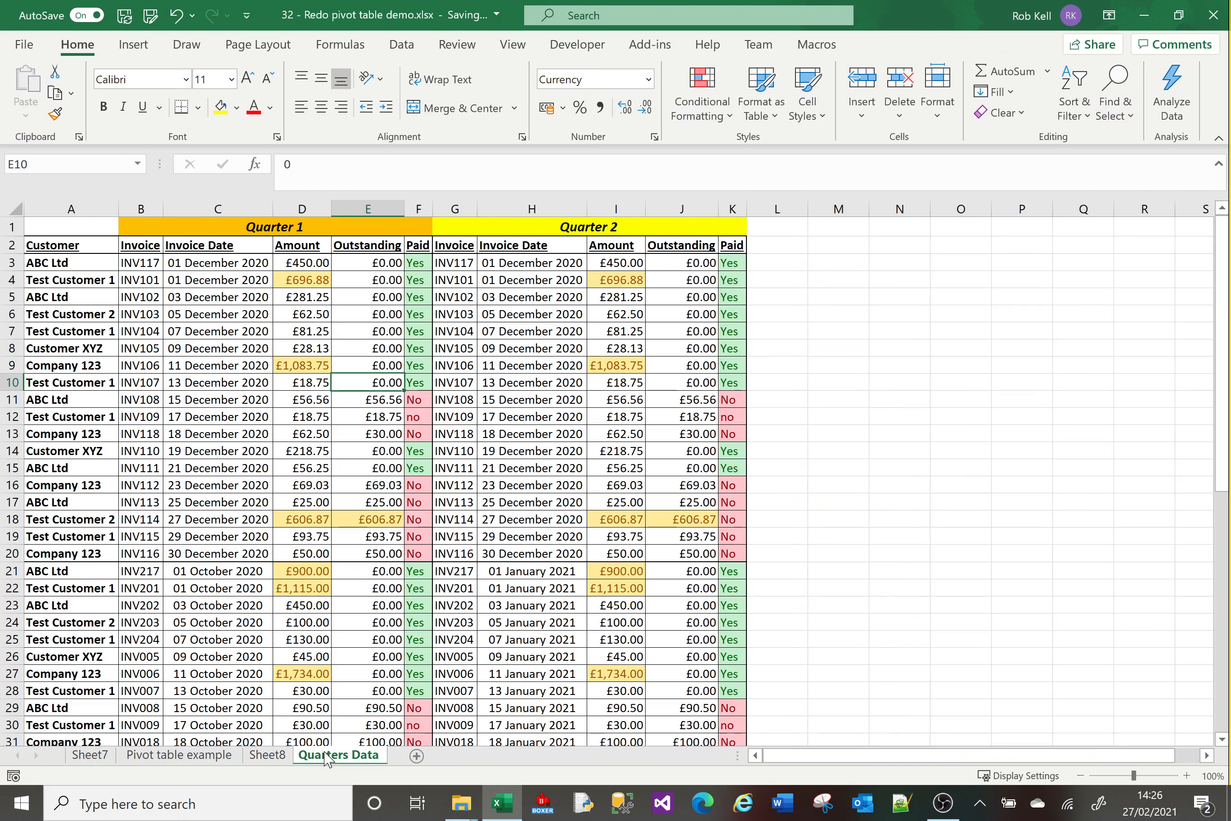
left_click(307, 245)
left_click(292, 165)
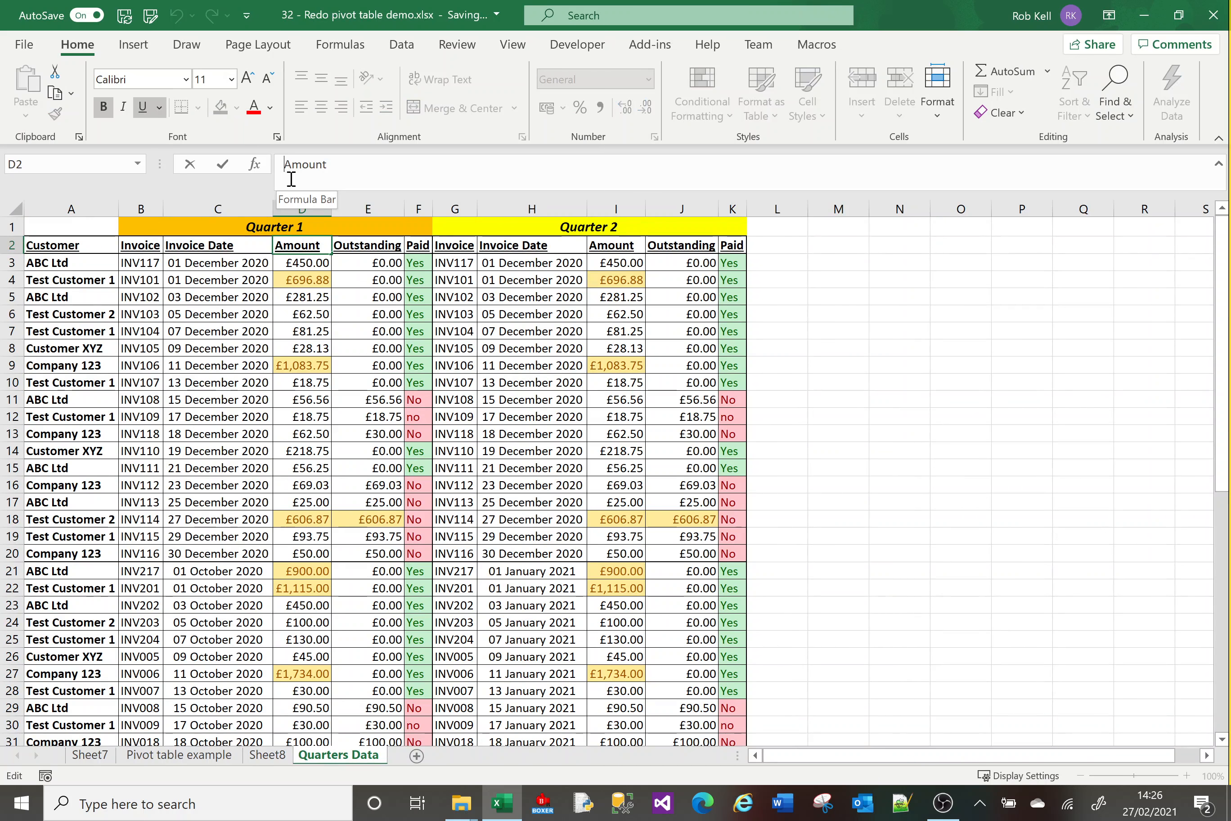
type("QTR1")
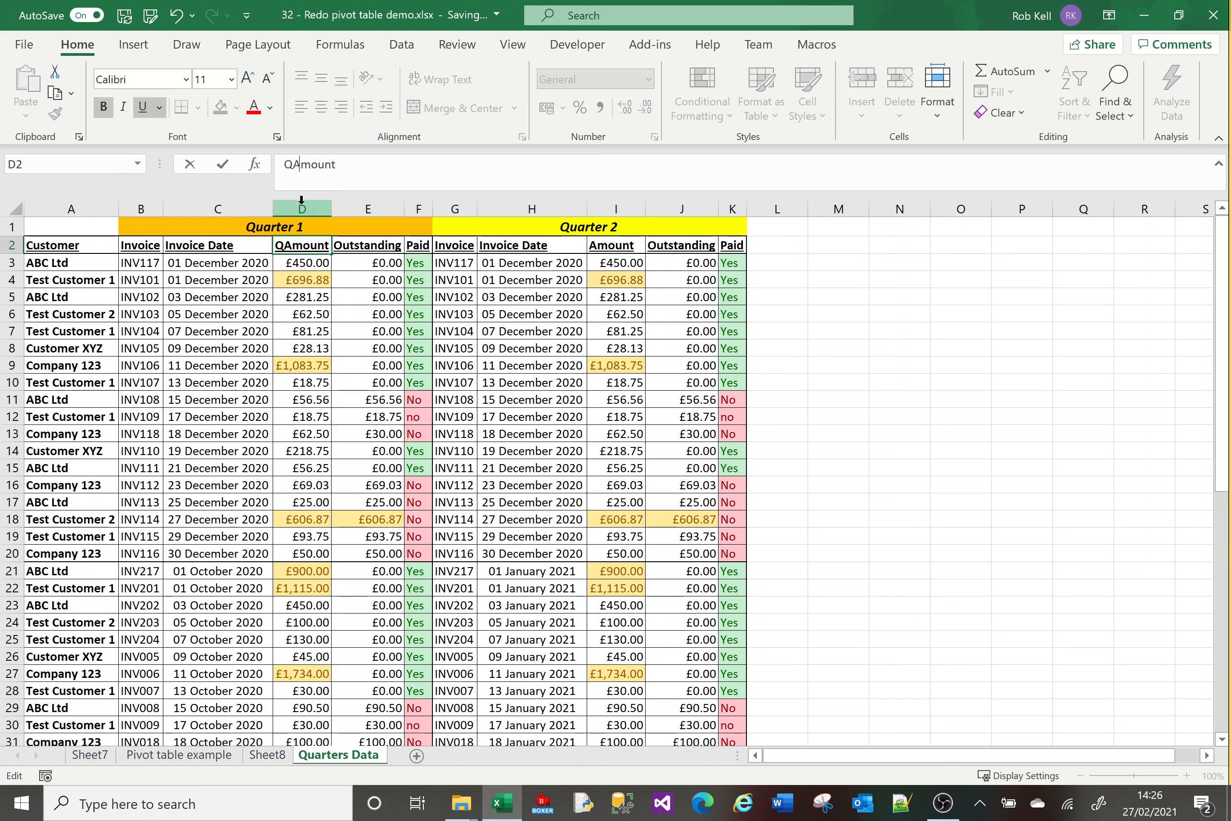
key("Return")
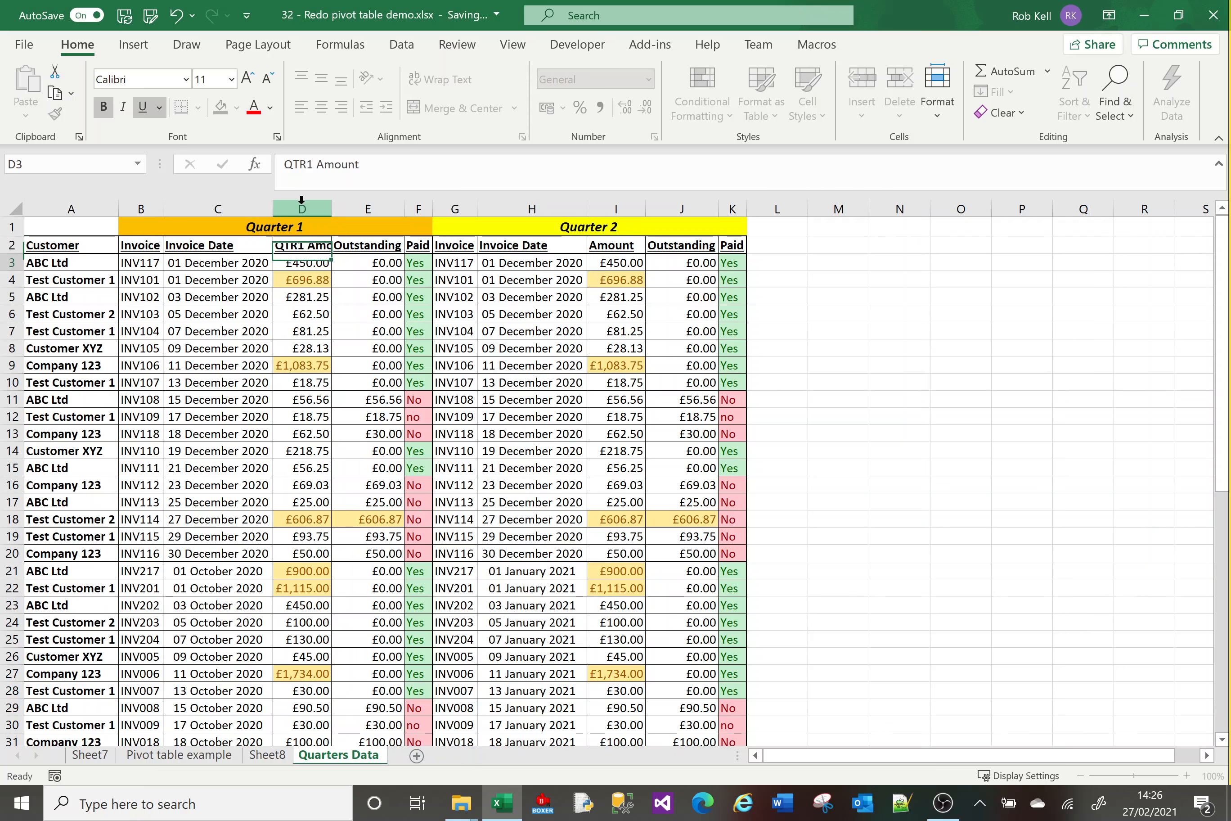
- Rename the Quarter 2 Amount header in cell I2 of the Quarters Data sheet to "QTR2 Amount"
left_click(626, 246)
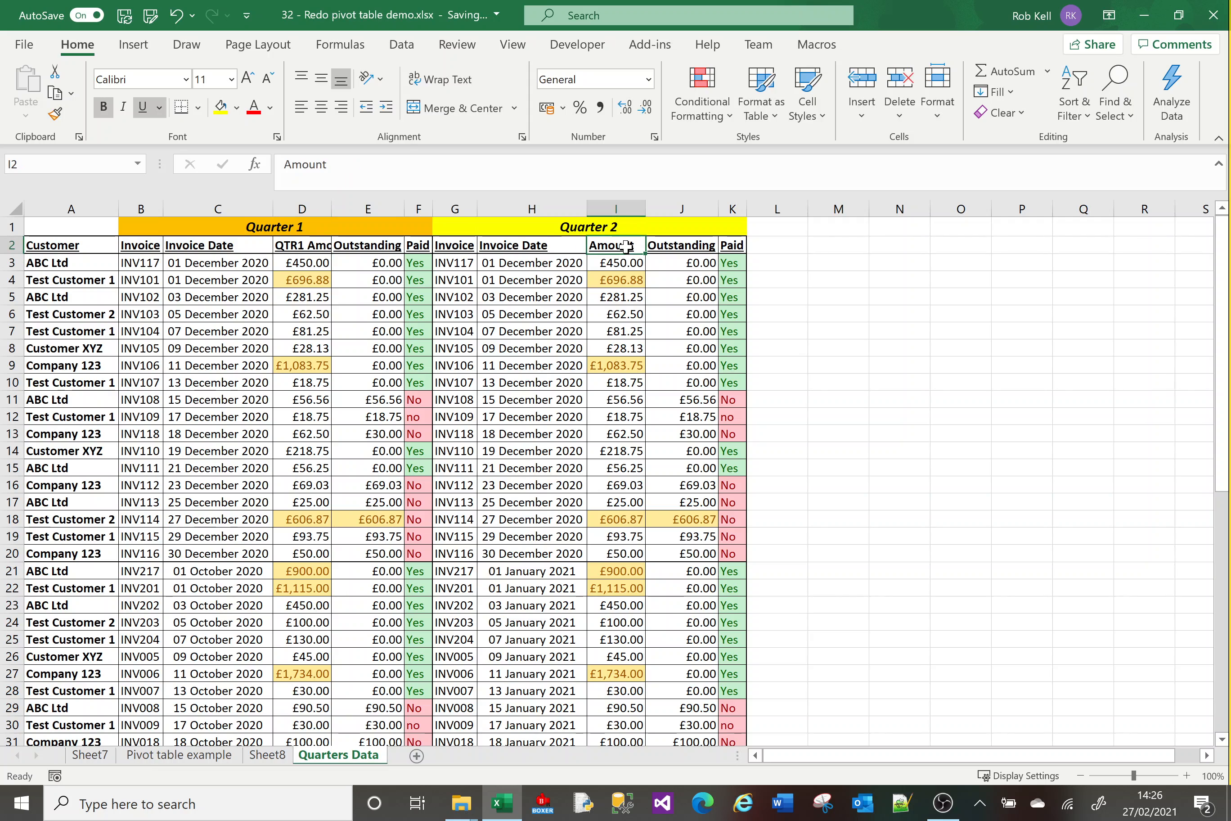
left_click(285, 164)
type("QTR1")
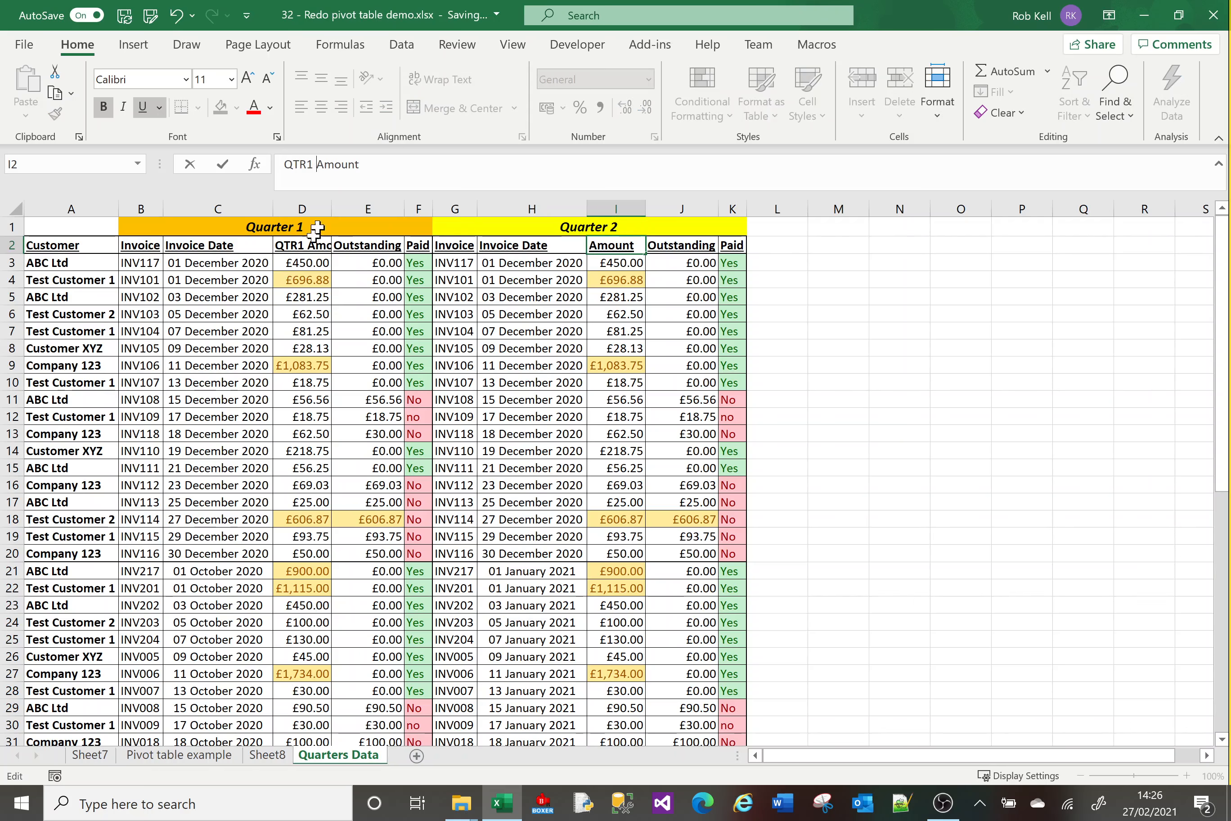
left_click(314, 166)
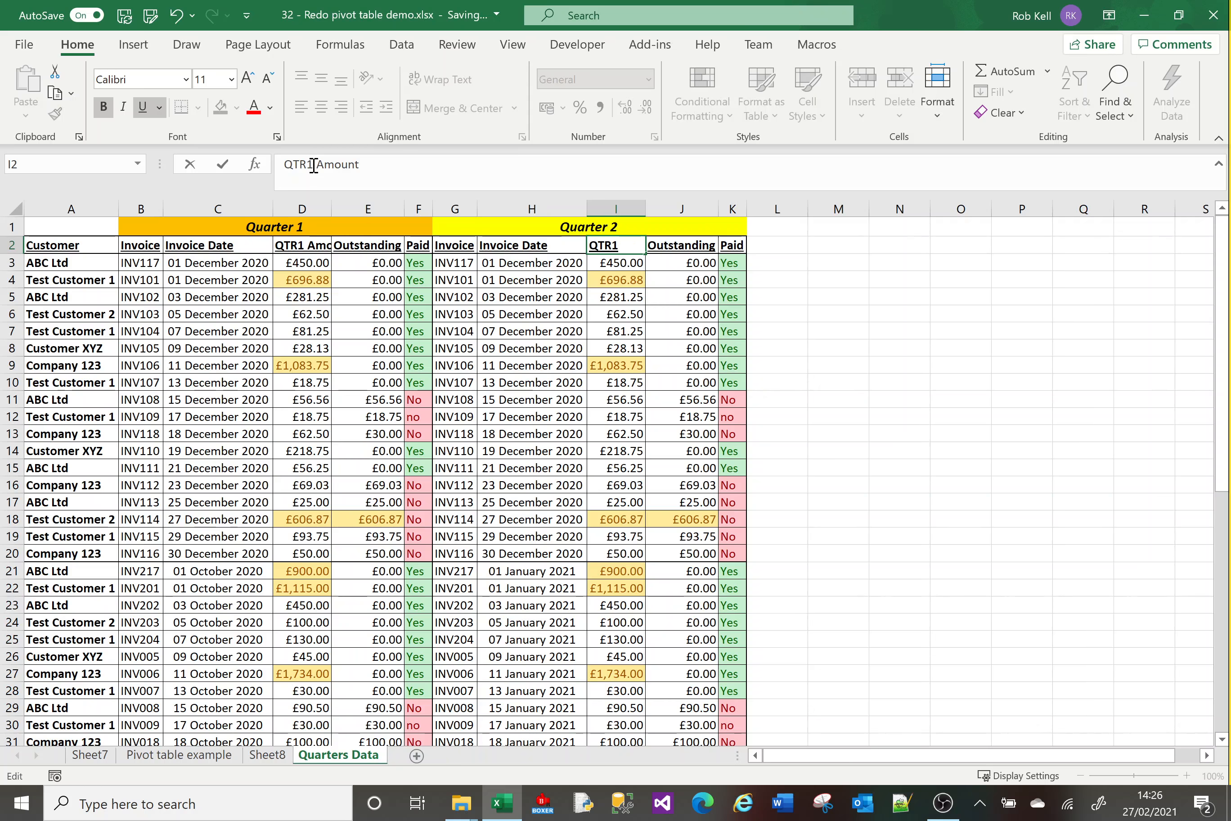
key("BackSpace")
type("2")
key("Return")
- Refresh the PivotTable on Sheet8 and add the QTR1 Amount and QTR2 Amount fields as summed values
left_click(276, 755)
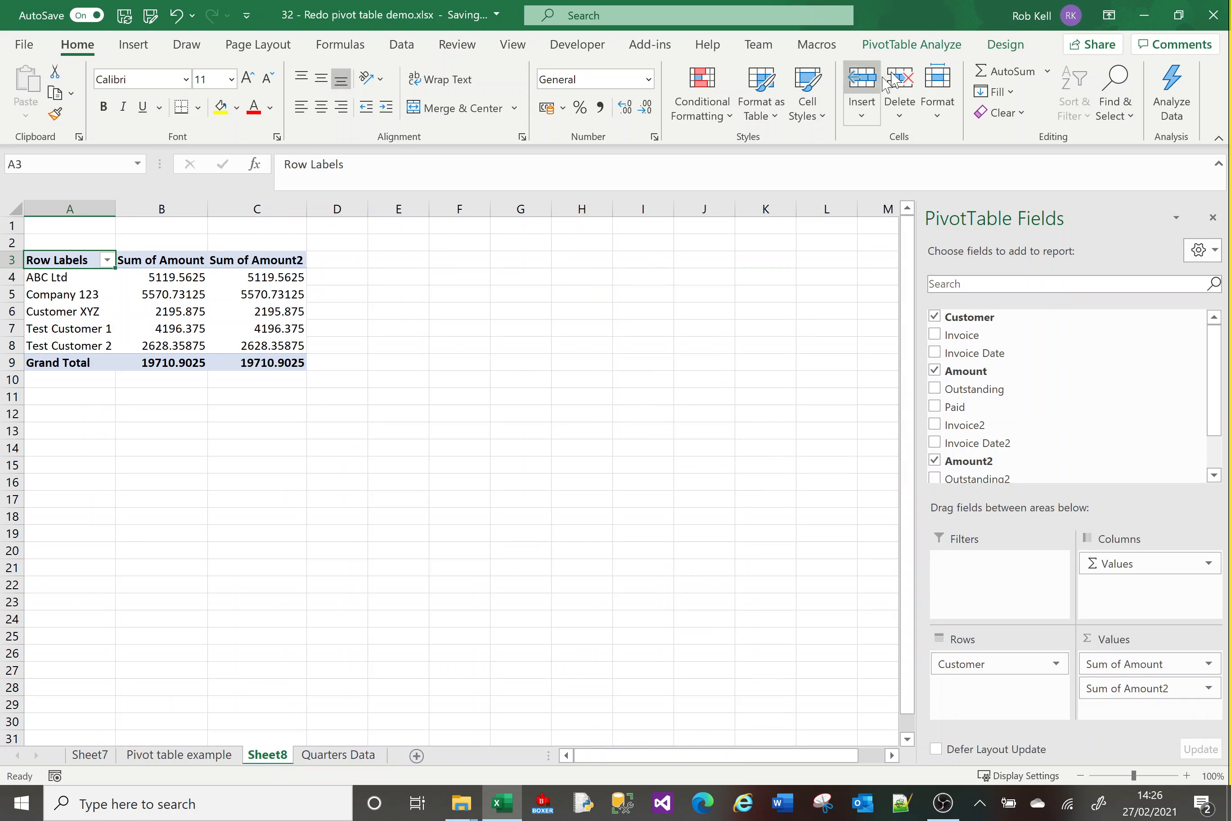
left_click(921, 47)
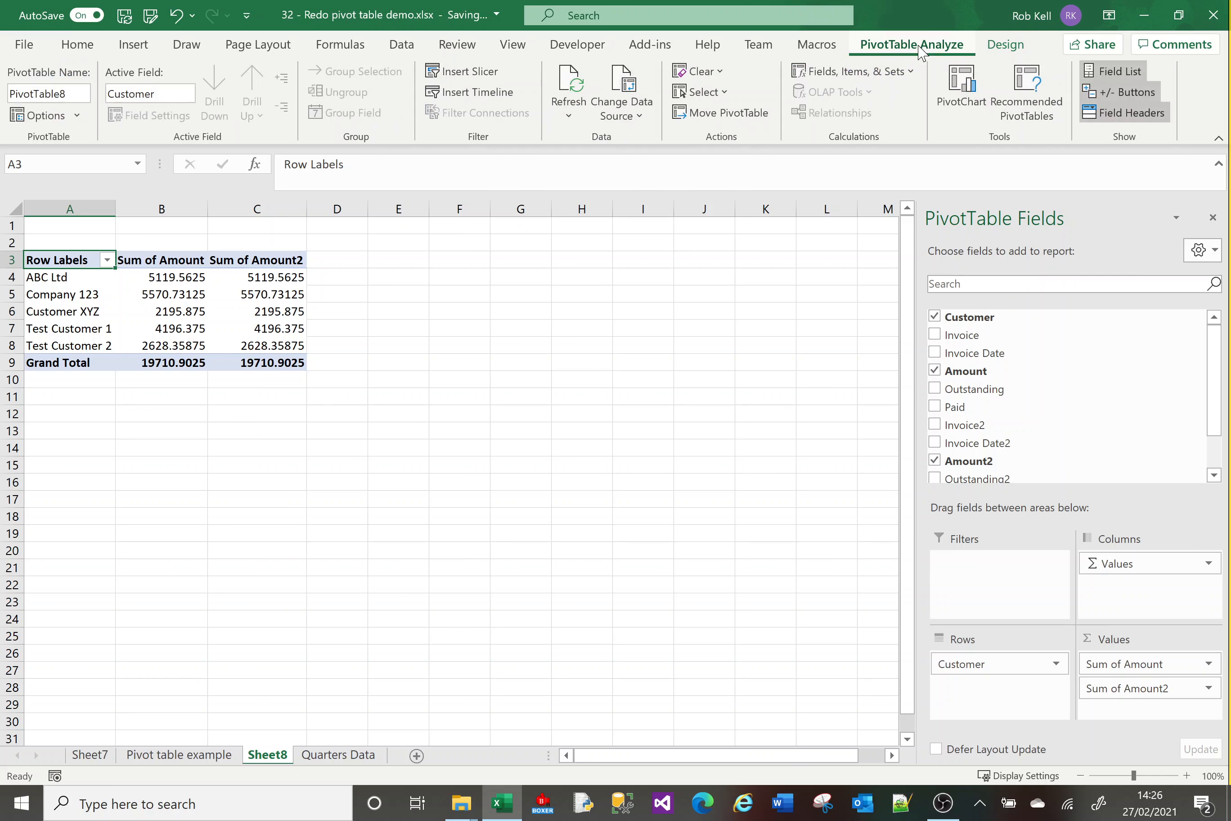
left_click(568, 111)
left_click(584, 165)
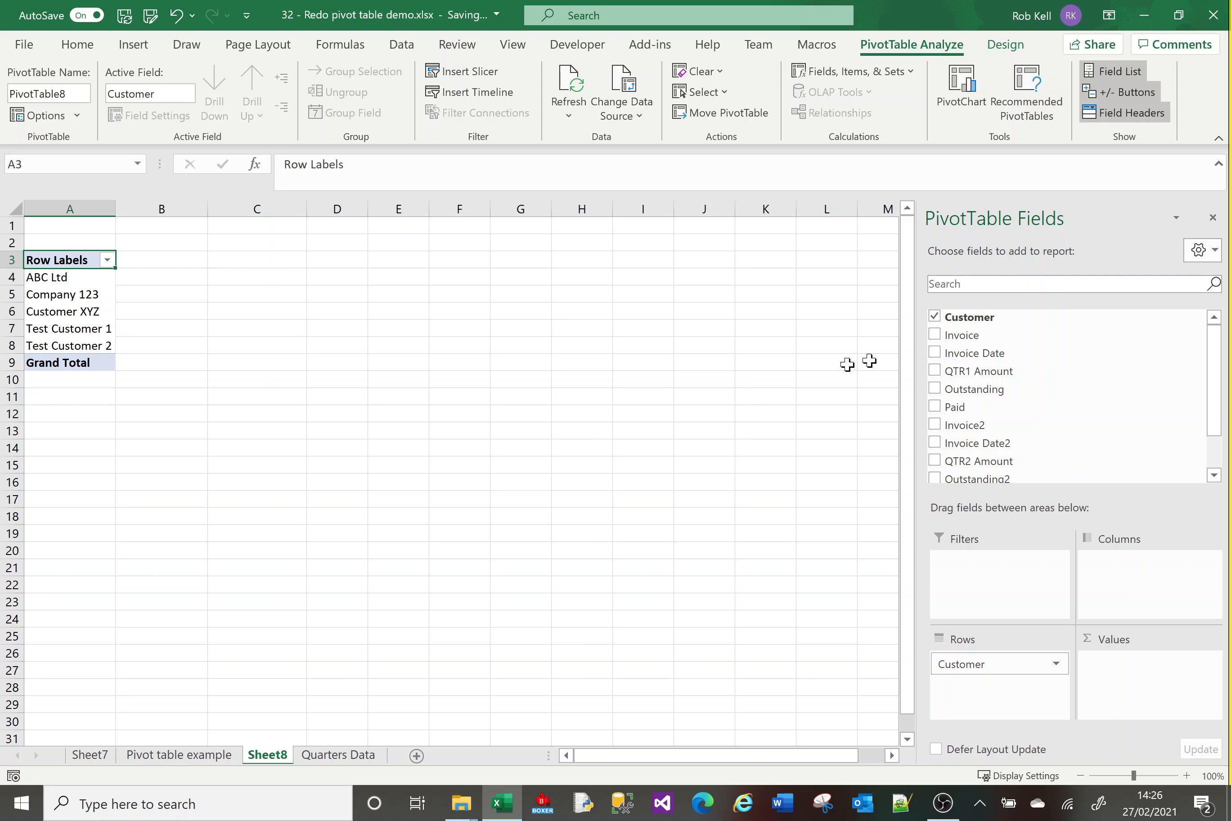
left_click(935, 371)
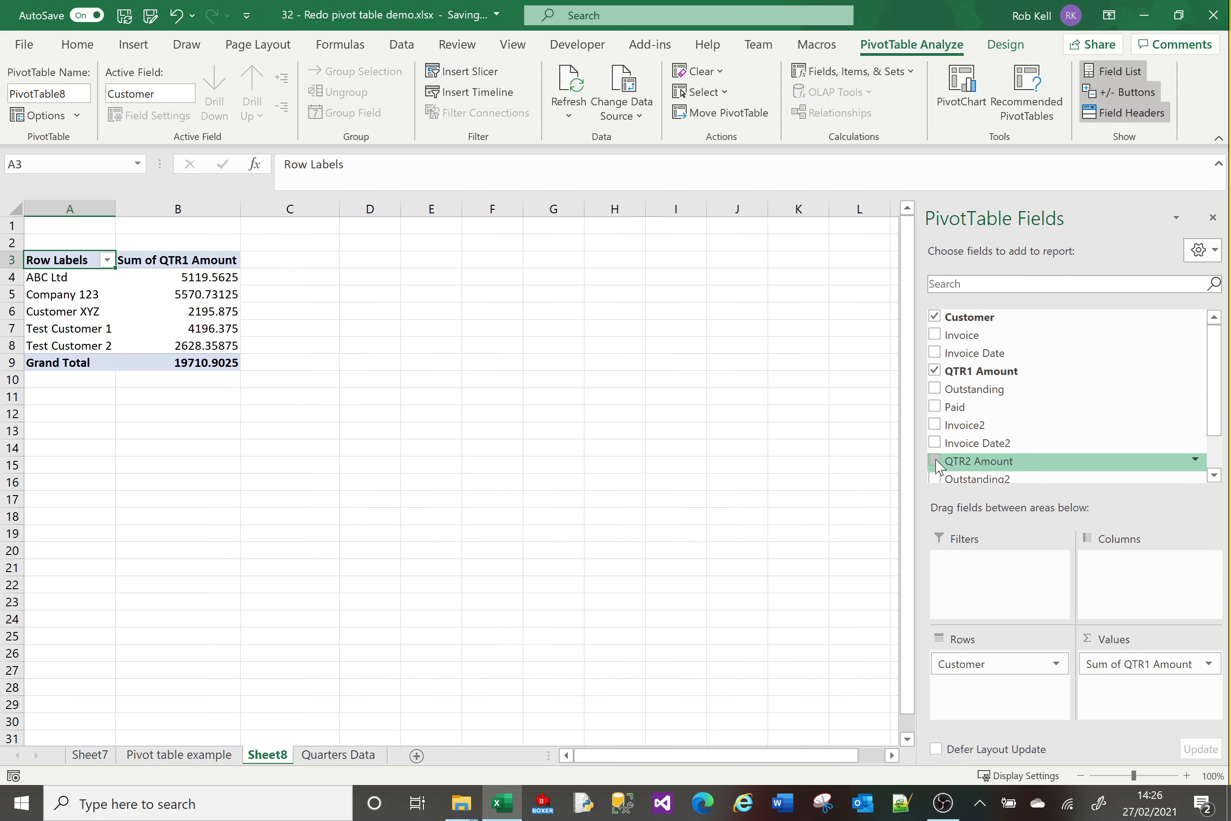
left_click(935, 461)
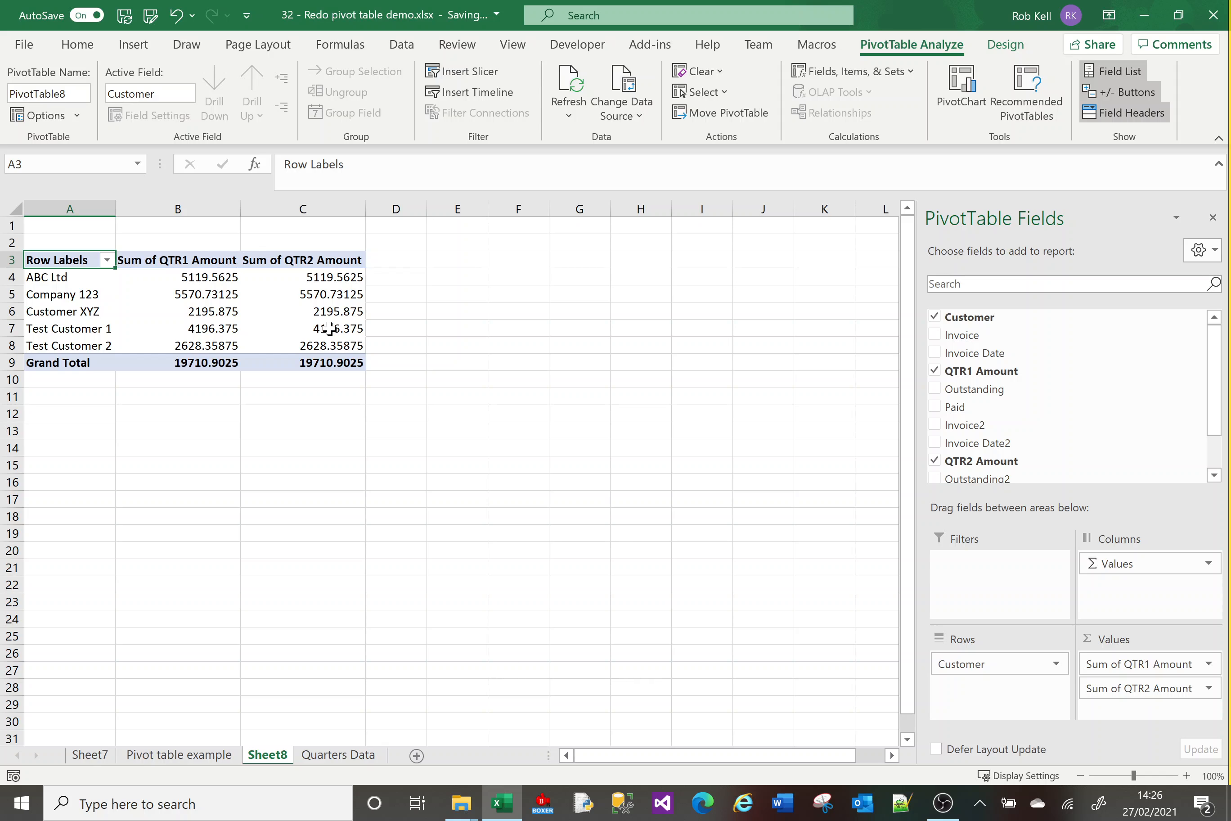
mouse_move(329, 329)
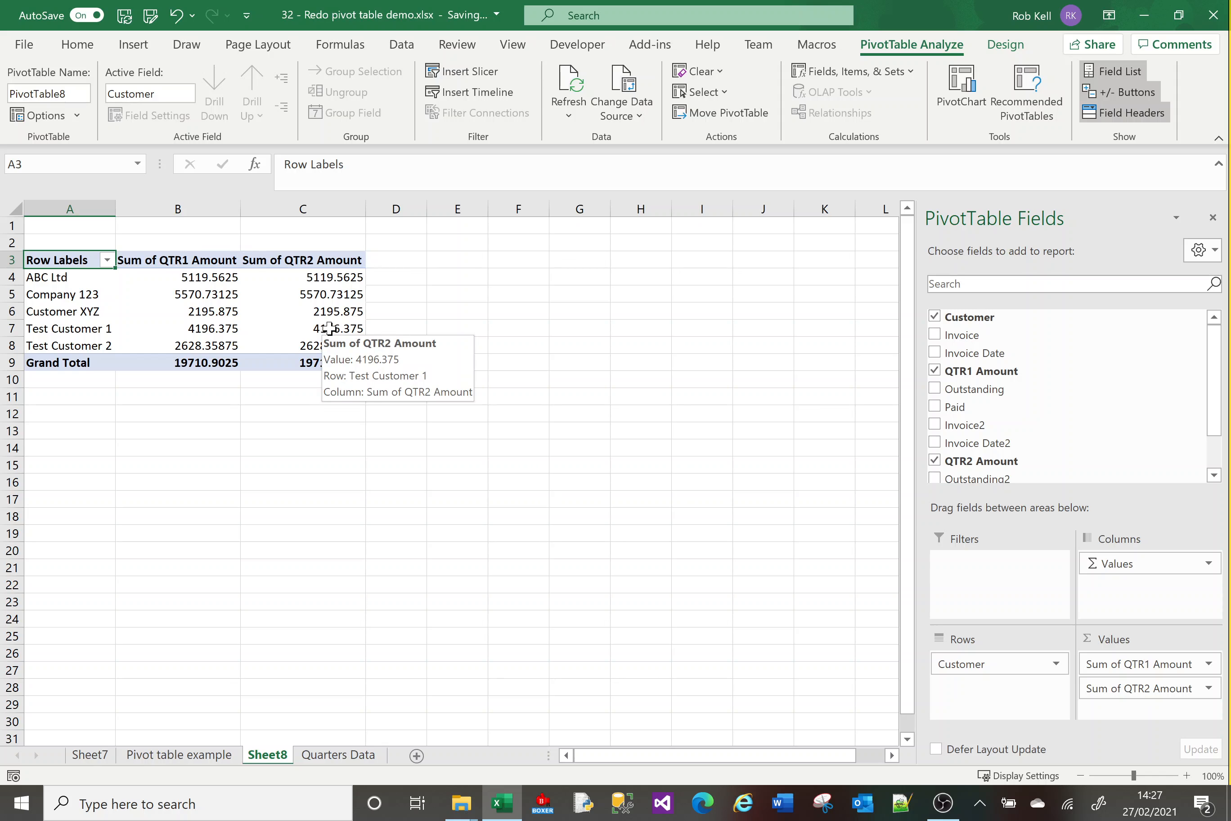